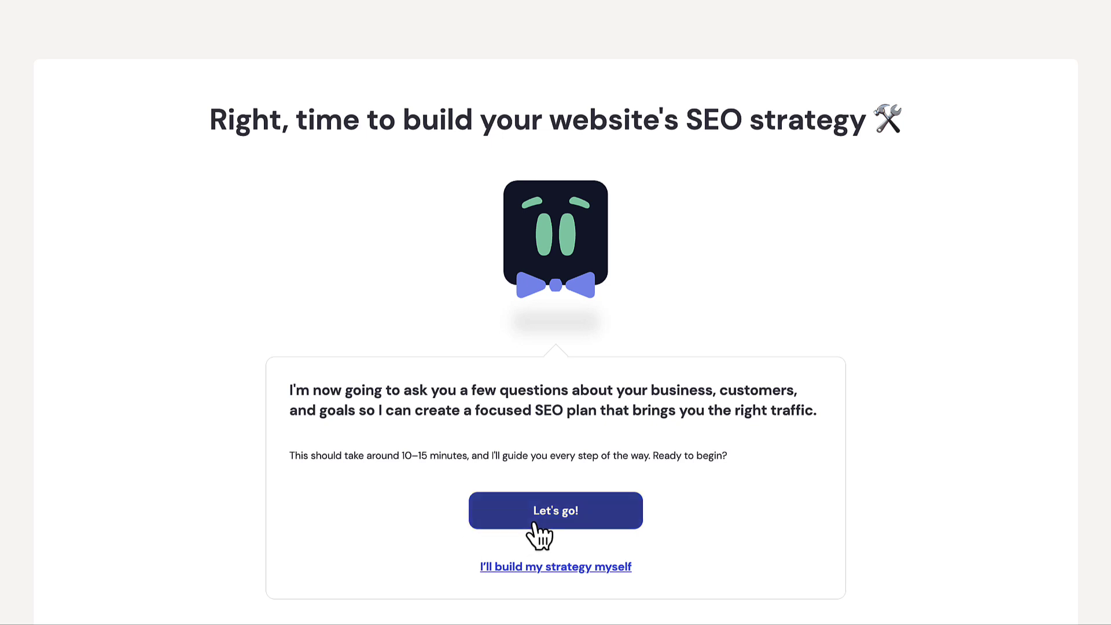
Step: Start the guided SEO strategy setup and choose to target specific locations within the United States
left_click(571, 515)
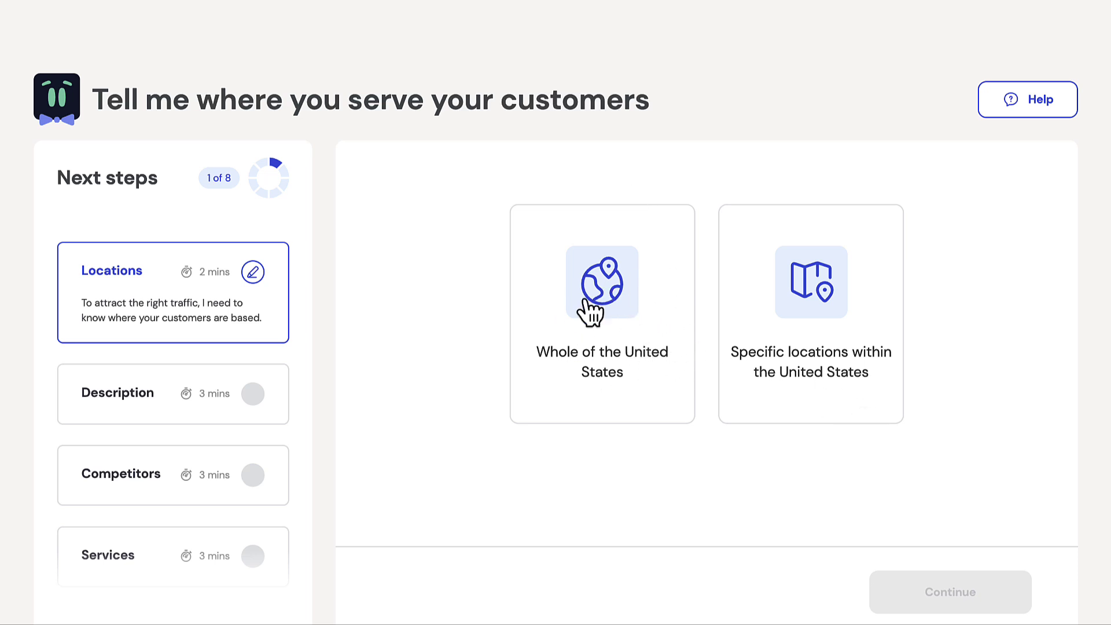
left_click(845, 287)
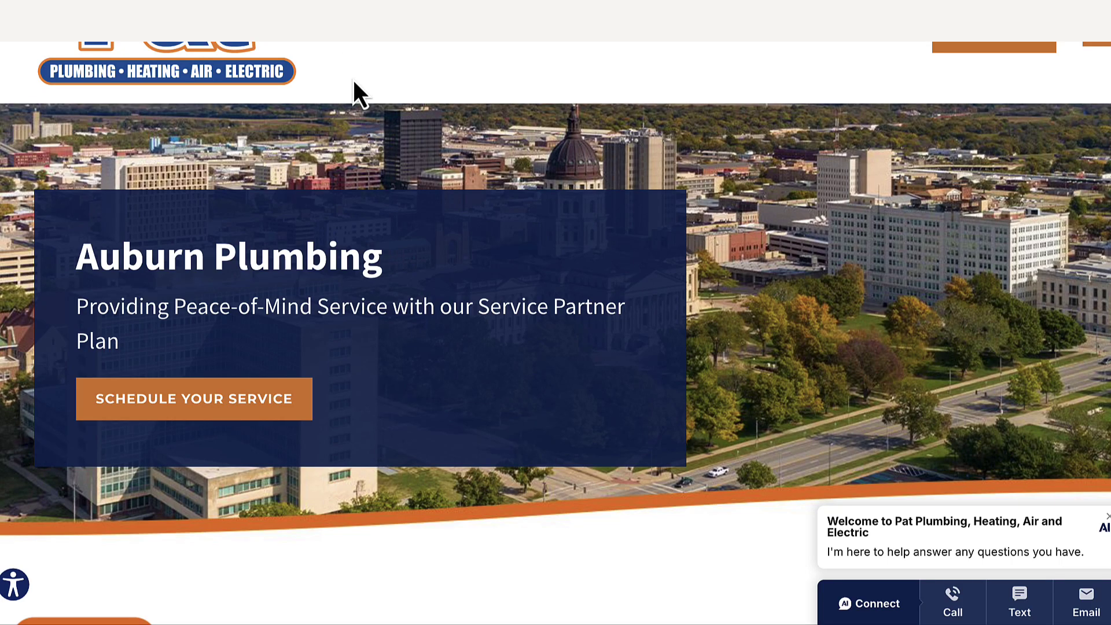
Step: Look through the service areas listed on the Pat Plumbing website's home page
scroll(354, 82, "up", 1)
left_click(249, 78)
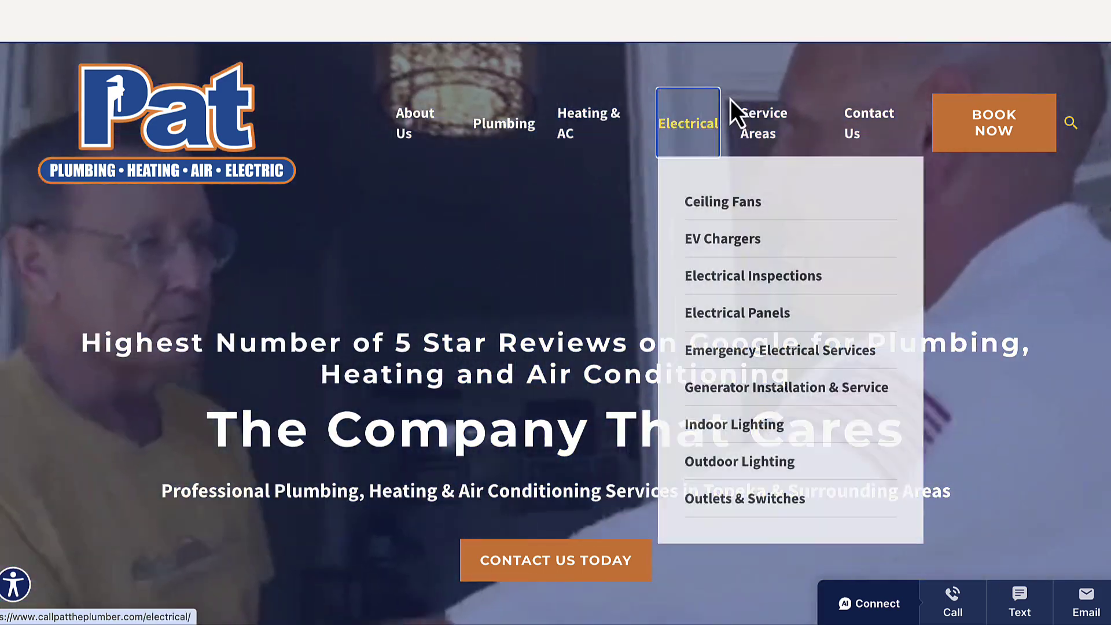
mouse_move(765, 127)
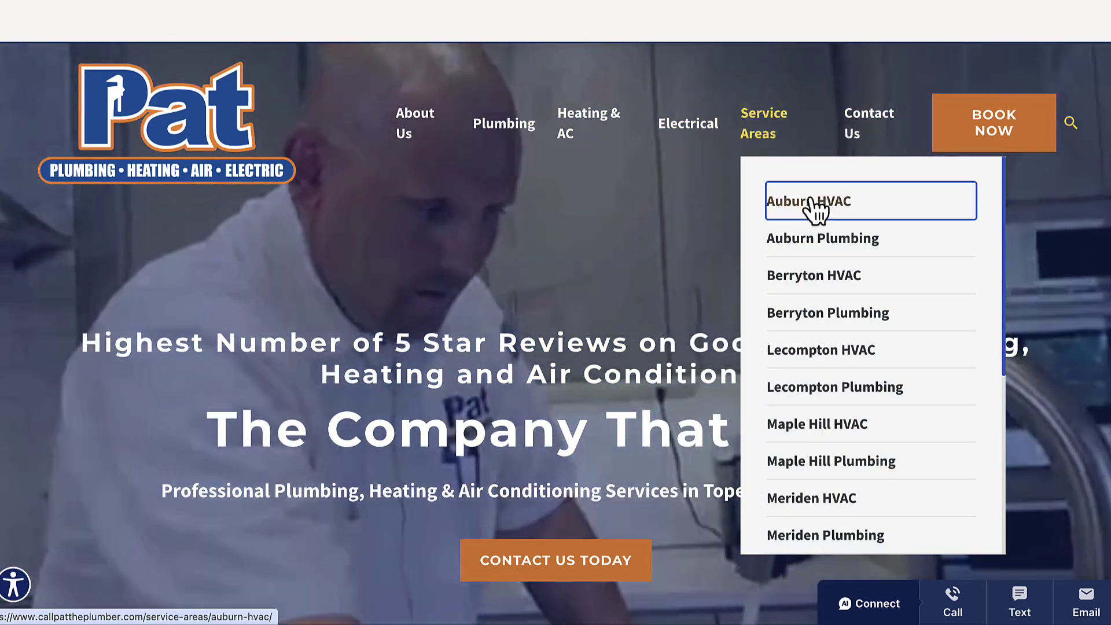
scroll(806, 399, "down", 5)
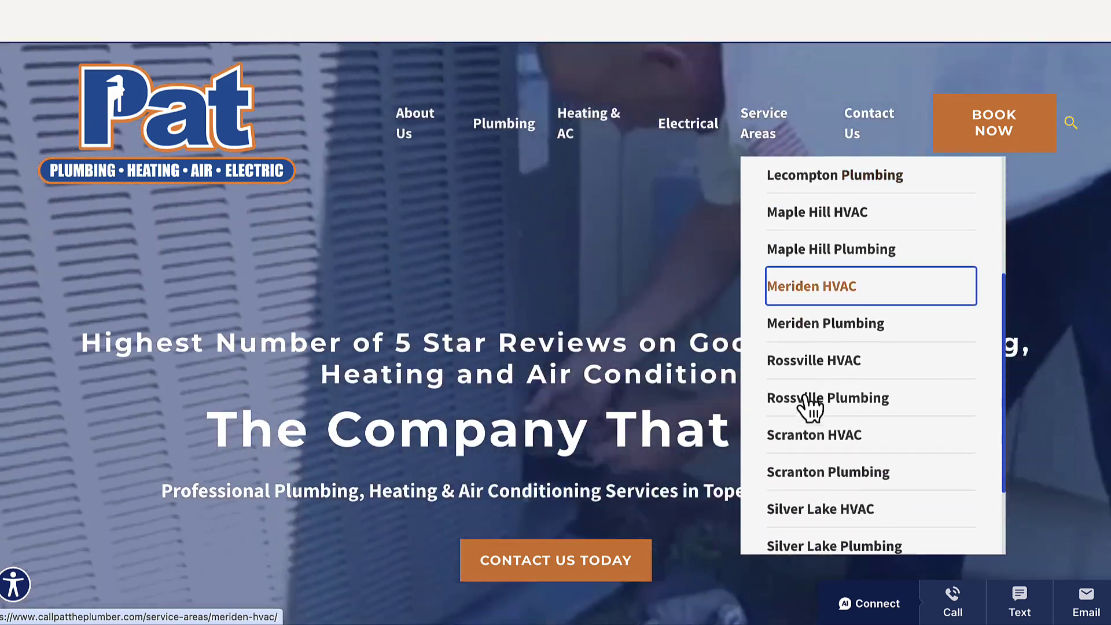
scroll(806, 405, "up", 5)
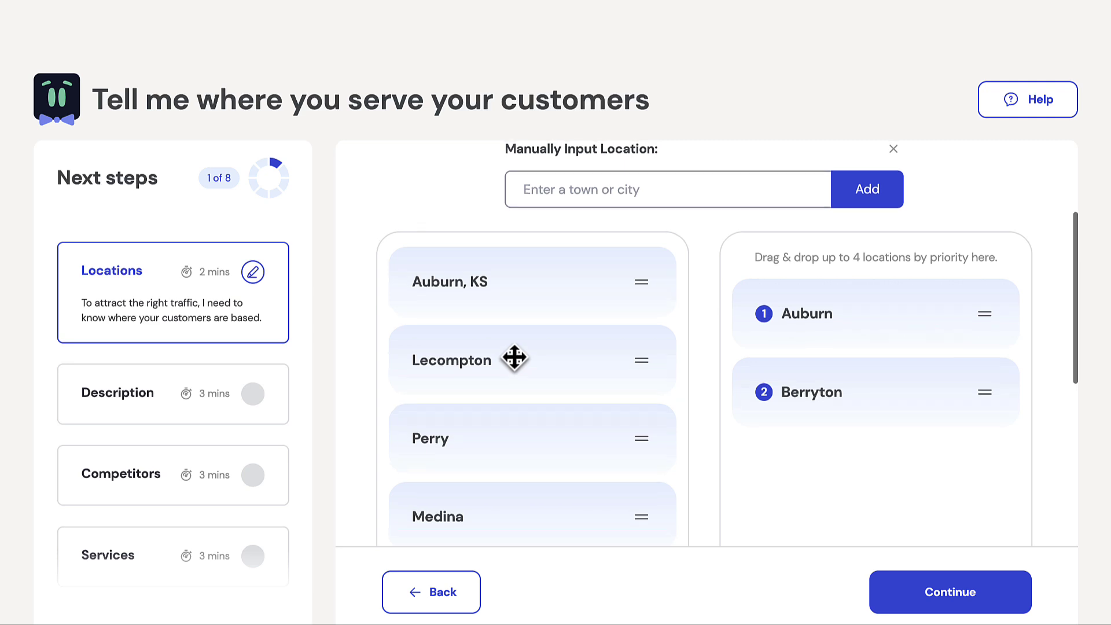
Step: Add Lecompton and Maple Hill as the third and fourth priority locations, below Auburn and Berryton
scroll(514, 358, "up", 3)
scroll(544, 439, "down", 5)
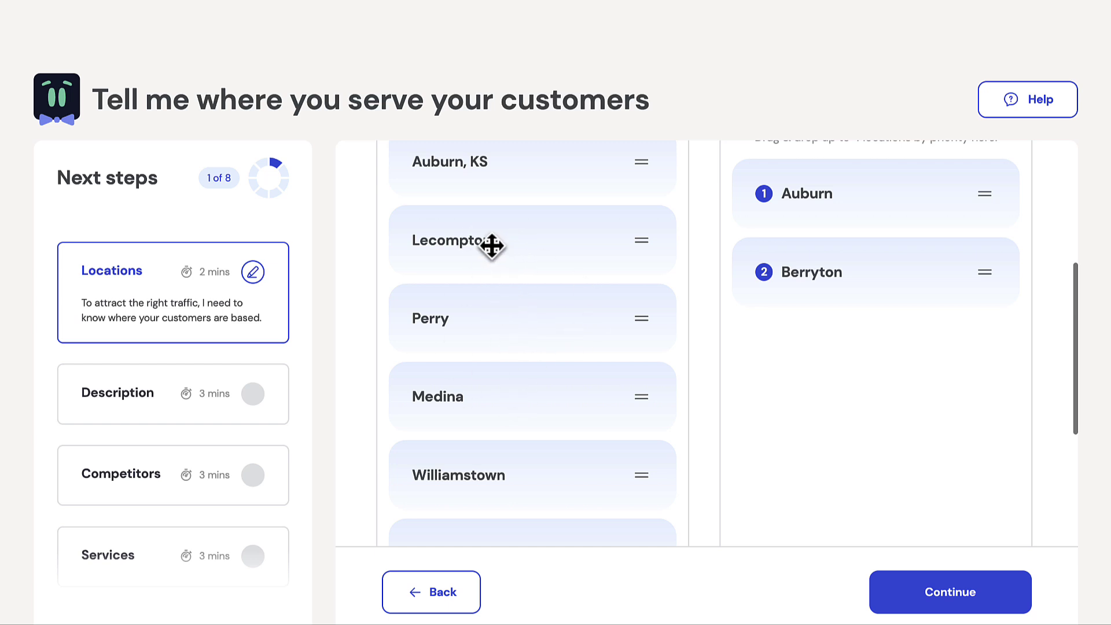
left_click_drag(455, 241, 840, 356)
scroll(828, 266, "up", 2)
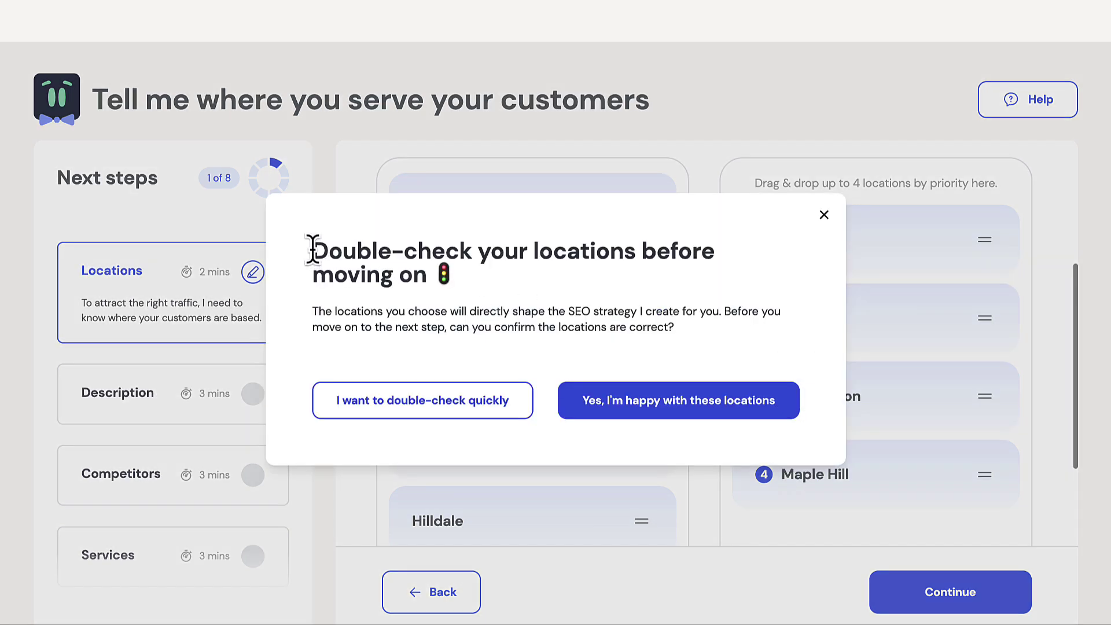
Step: Read the location double-check notice and confirm the chosen locations
left_click_drag(311, 249, 437, 289)
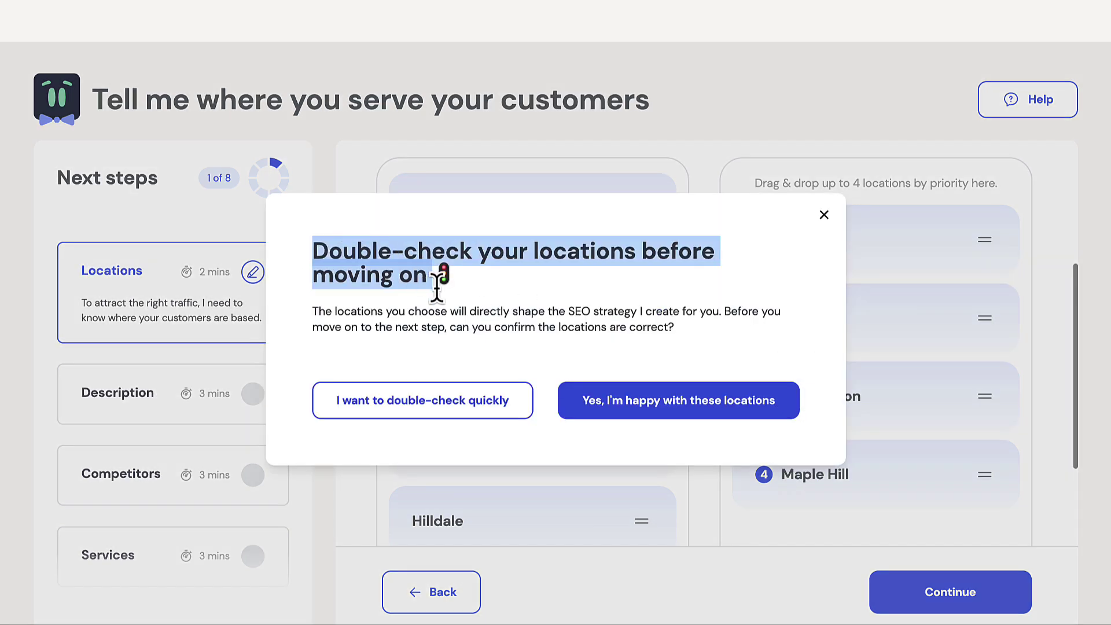
left_click(503, 286)
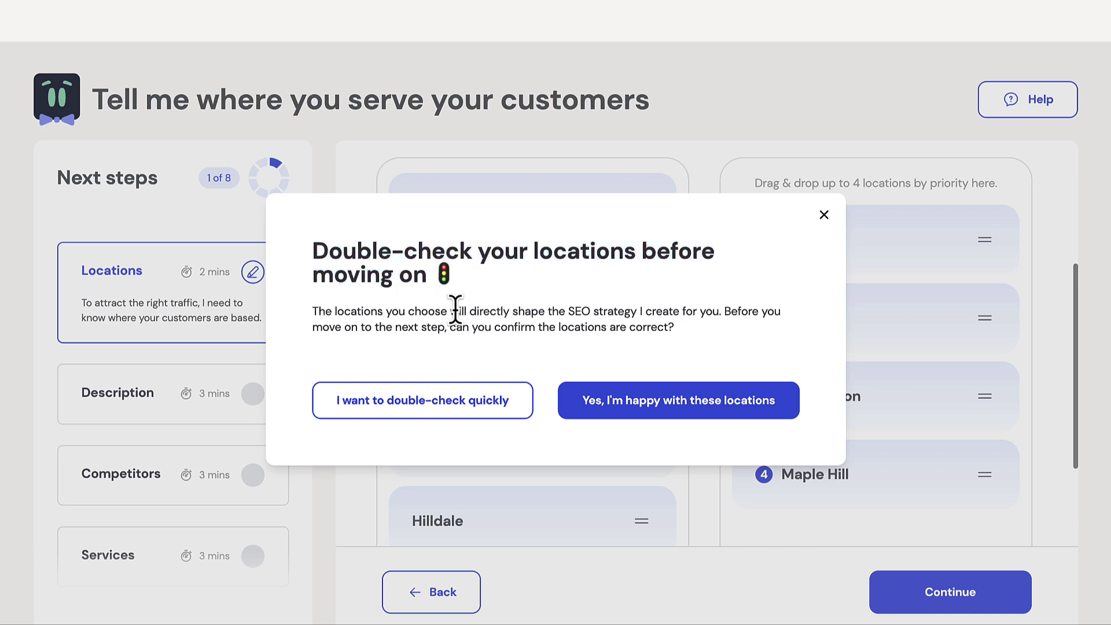
left_click_drag(457, 311, 640, 311)
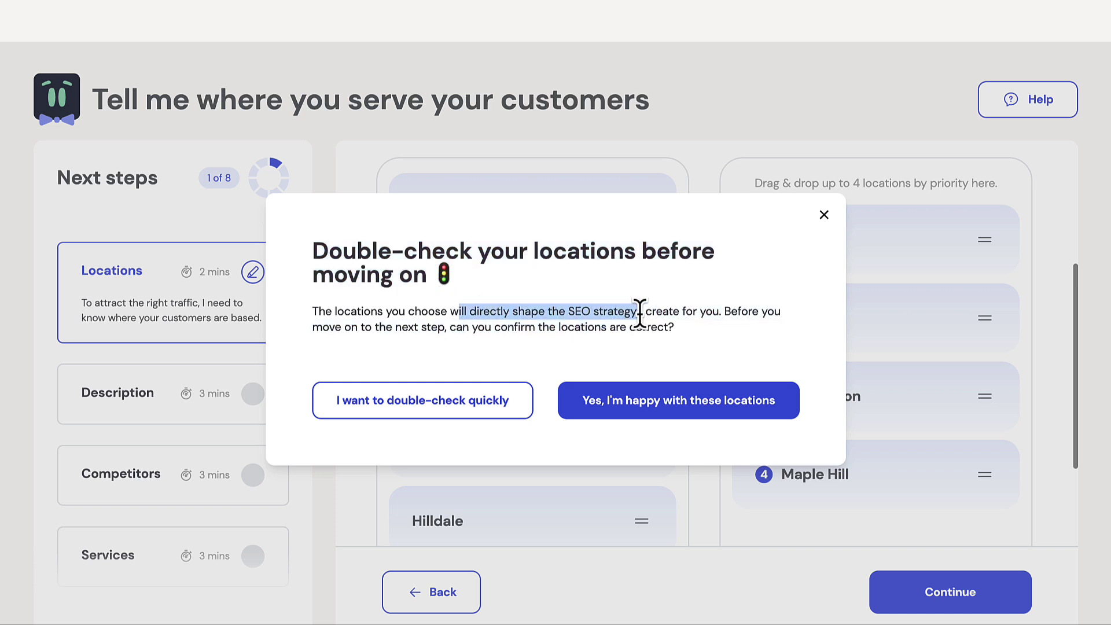
left_click(683, 311)
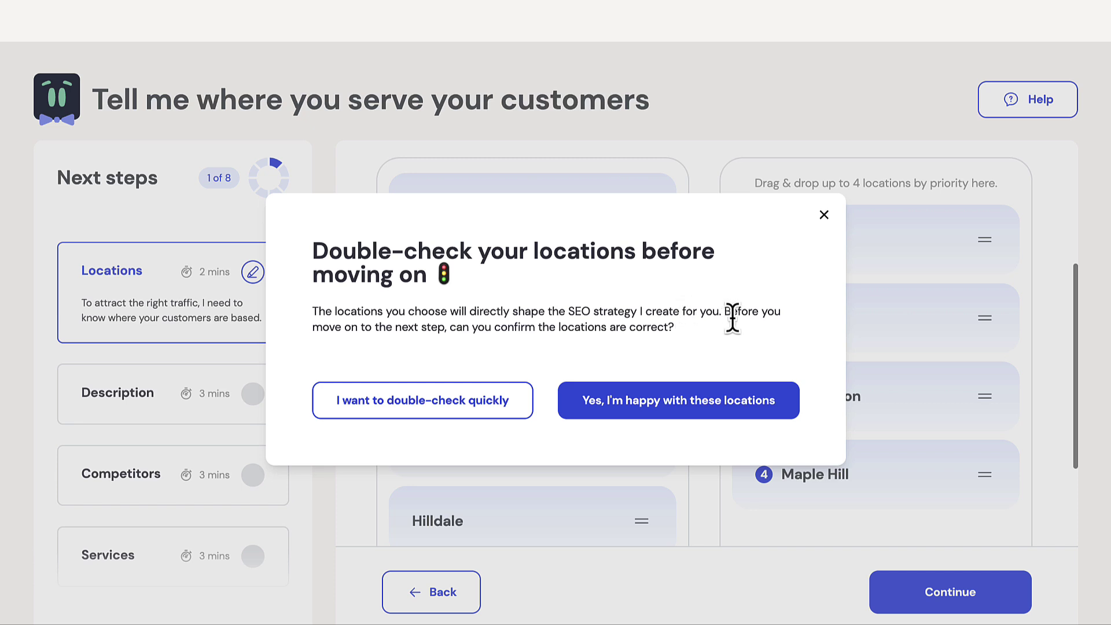
left_click(825, 215)
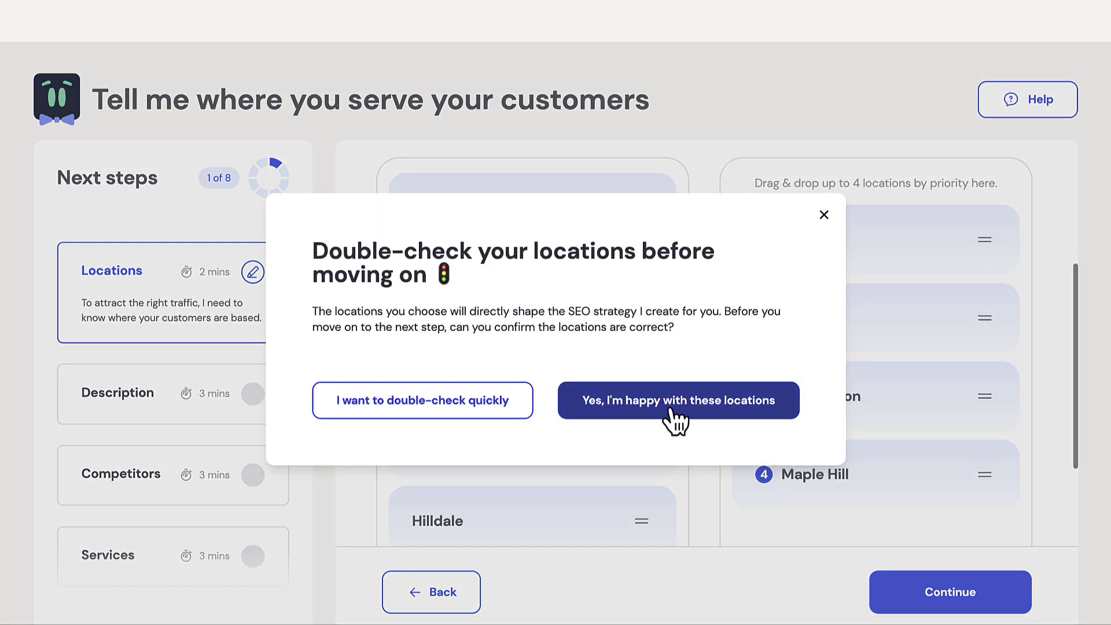
left_click(673, 415)
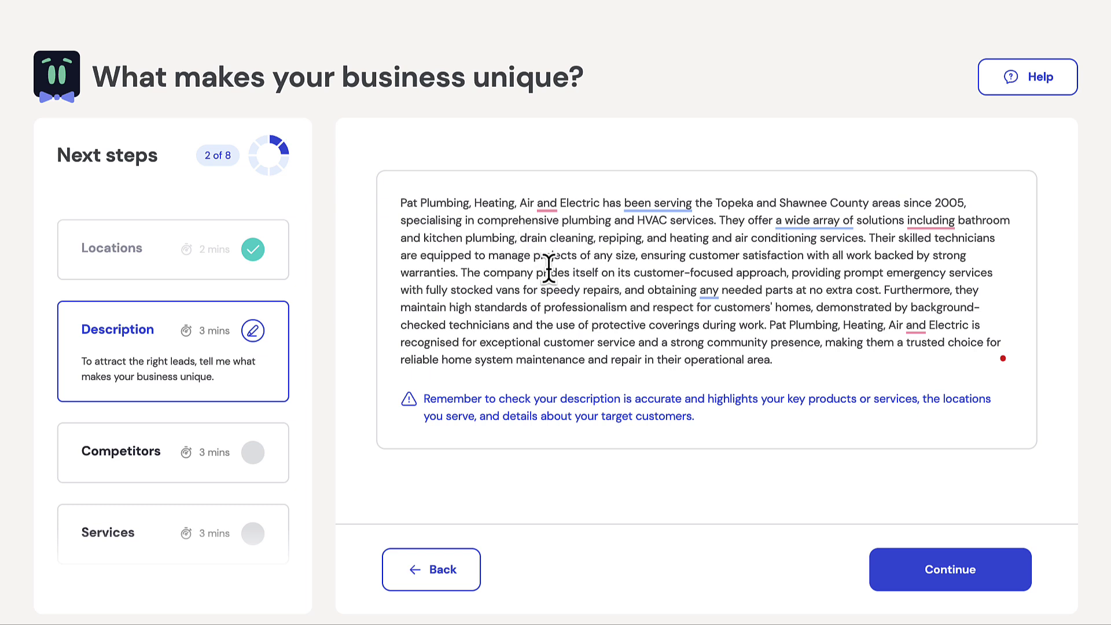
Step: Review the generated business description, including the passage on project sizes, and accept it as written
left_click(524, 240)
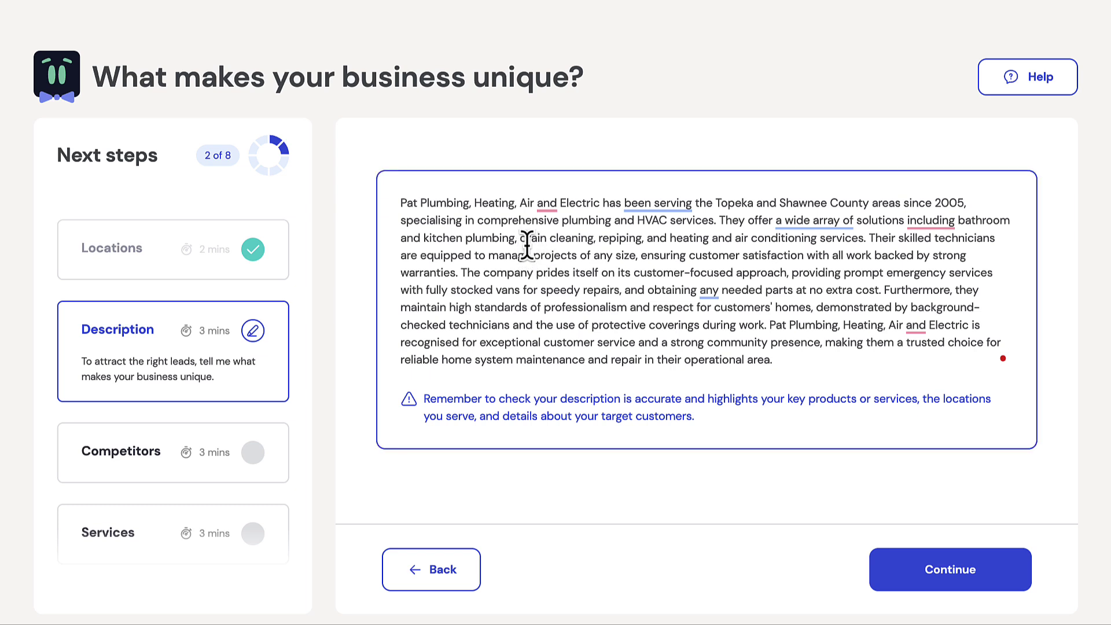
left_click_drag(533, 256, 618, 257)
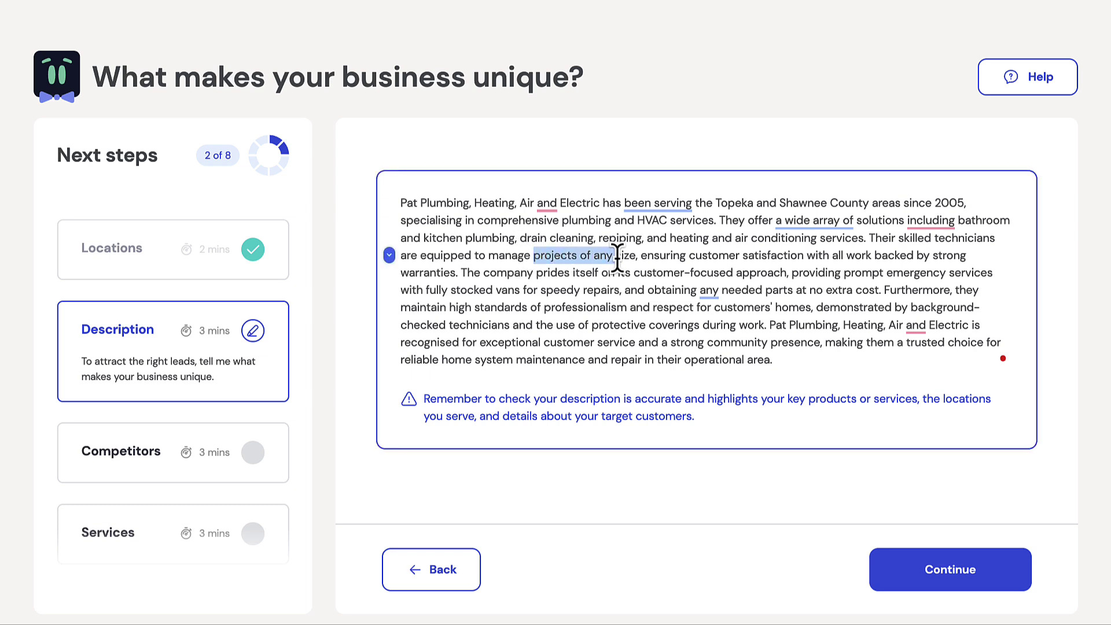
left_click(619, 257)
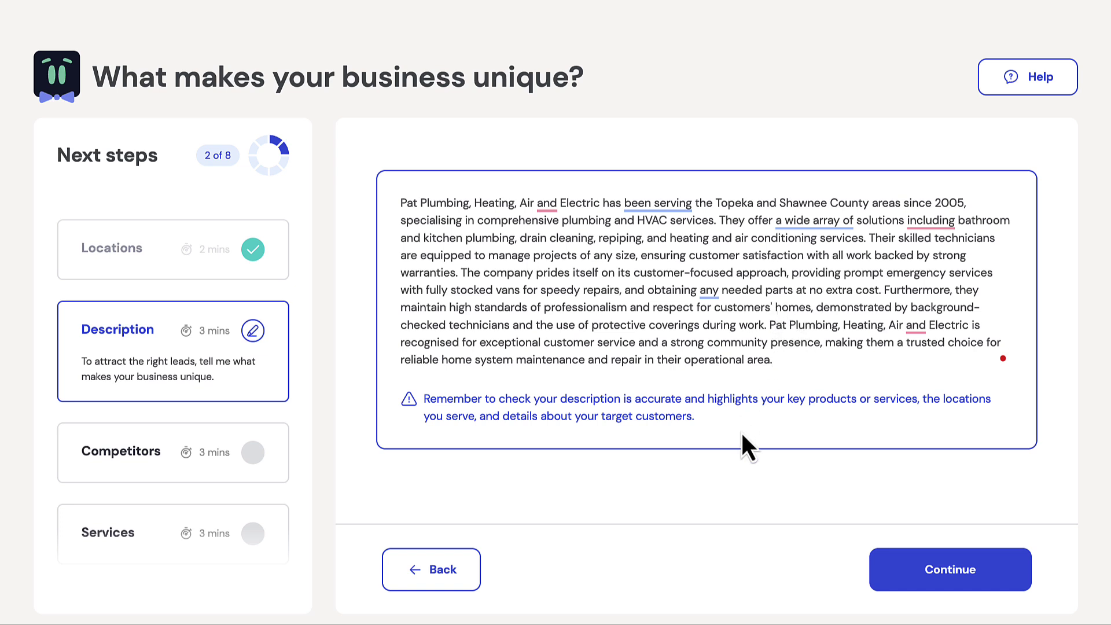
left_click(725, 468)
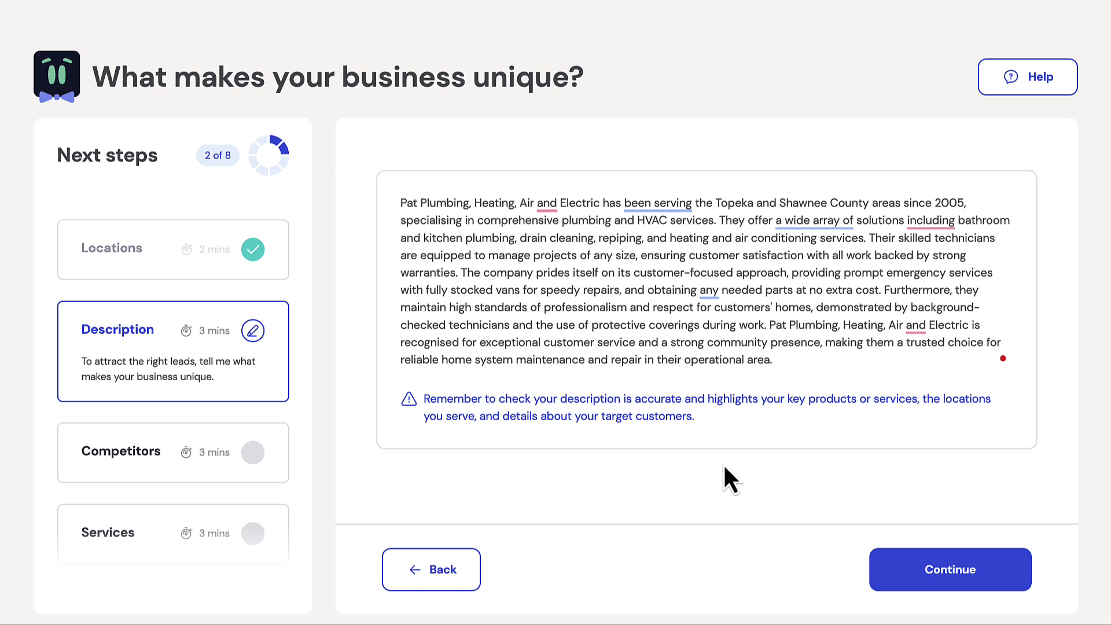
left_click(930, 570)
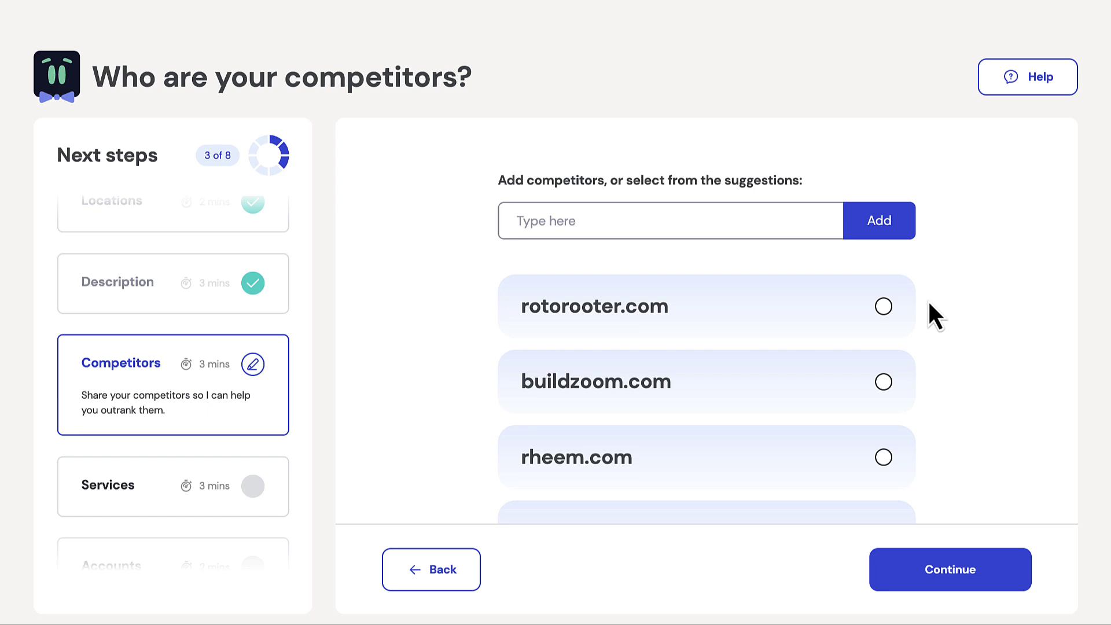
Step: Select mrrooter.com, ars.com, benjaminfranklinplumbing.com, expertise.com and bluedotkansas.com as competitors and submit the selection
scroll(929, 304, "down", 3)
scroll(928, 304, "down", 3)
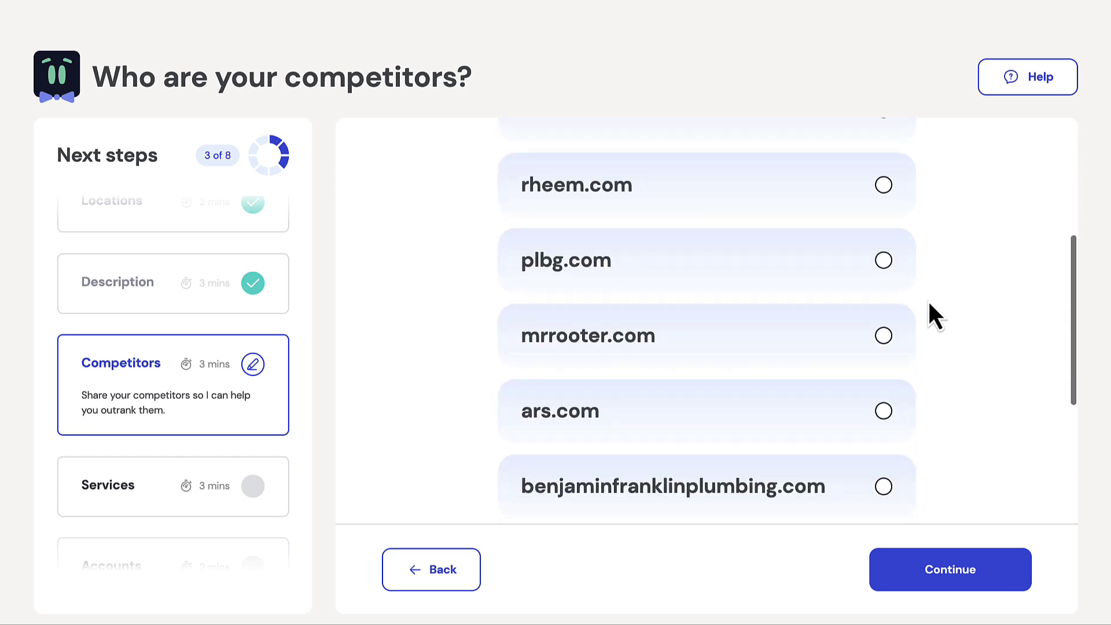
scroll(928, 304, "down", 1)
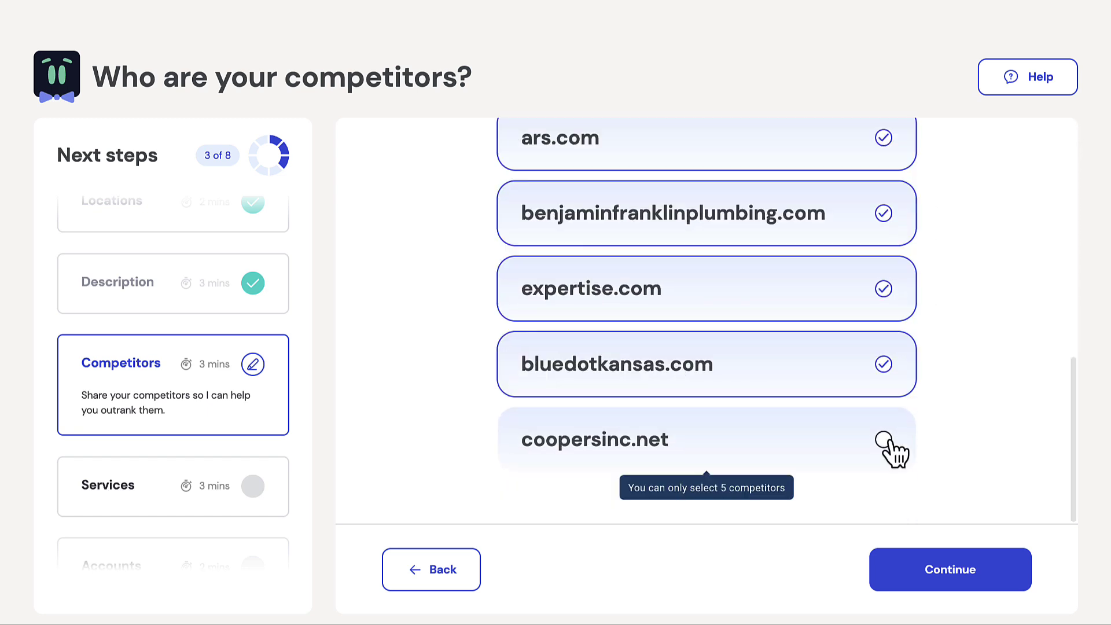
scroll(894, 449, "up", 2)
scroll(892, 454, "up", 6)
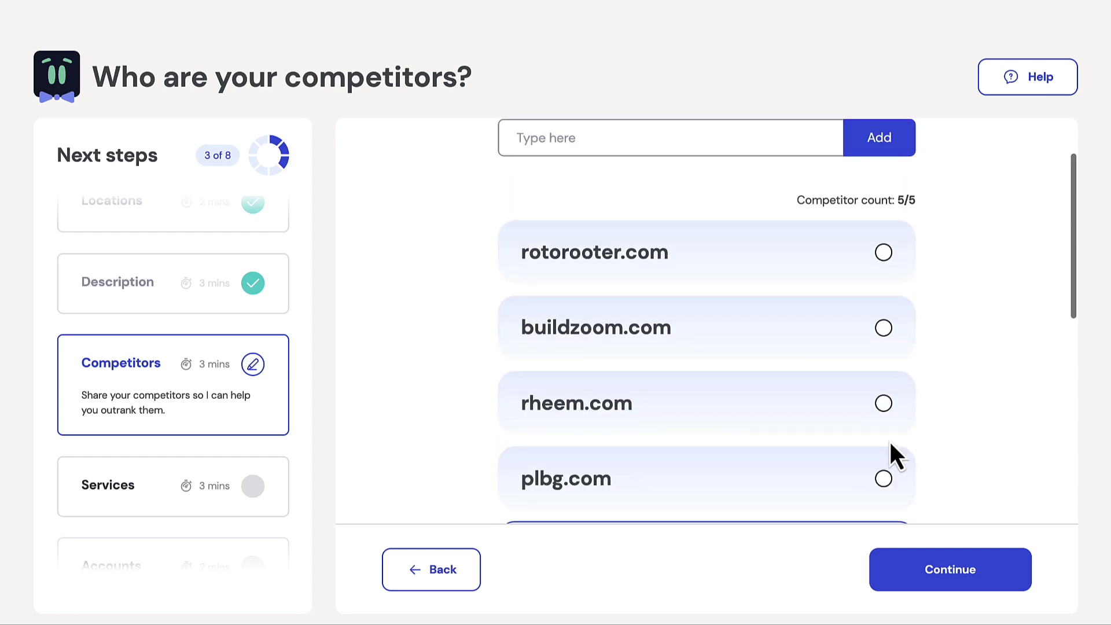
left_click(624, 178)
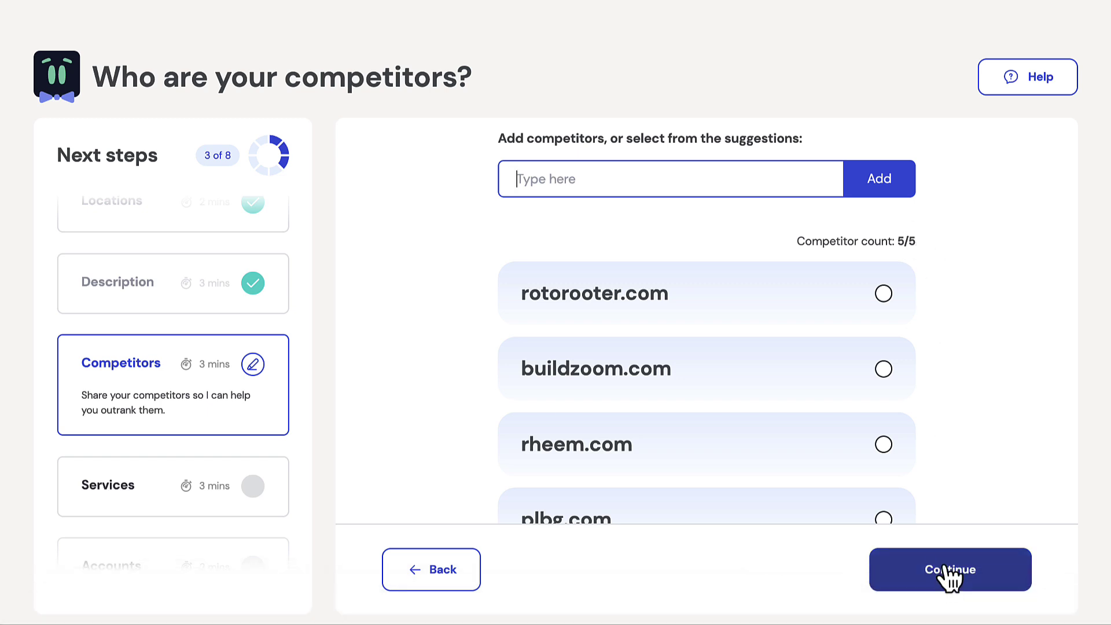
left_click(950, 573)
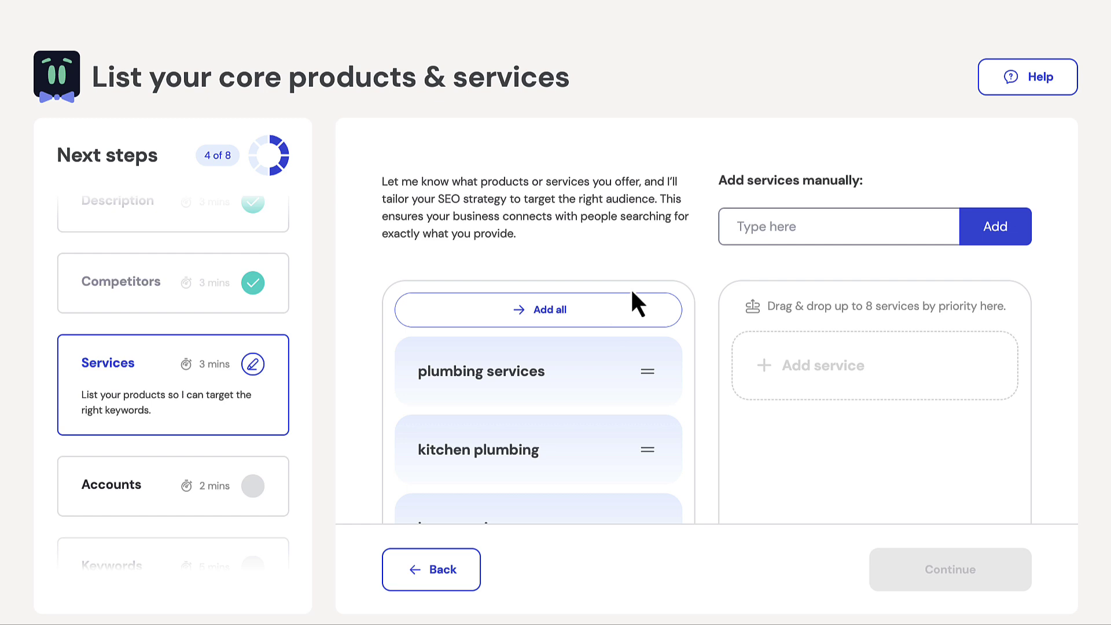
Step: Add plumbing services, hvac services and repiping to the prioritised services list, in that order
scroll(649, 260, "down", 2)
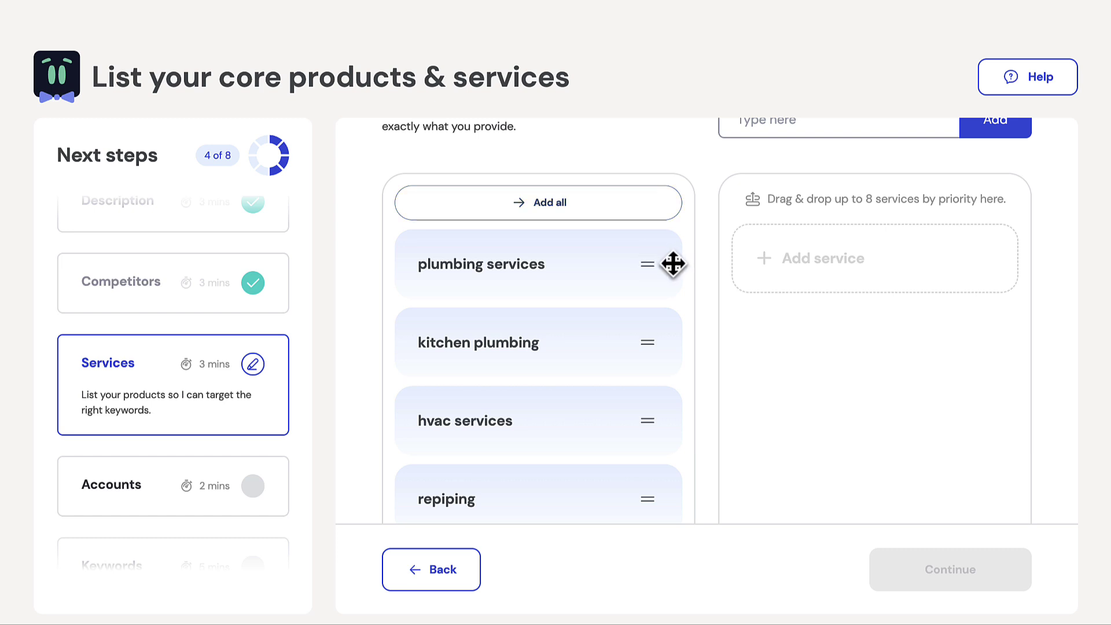
scroll(672, 269, "down", 4)
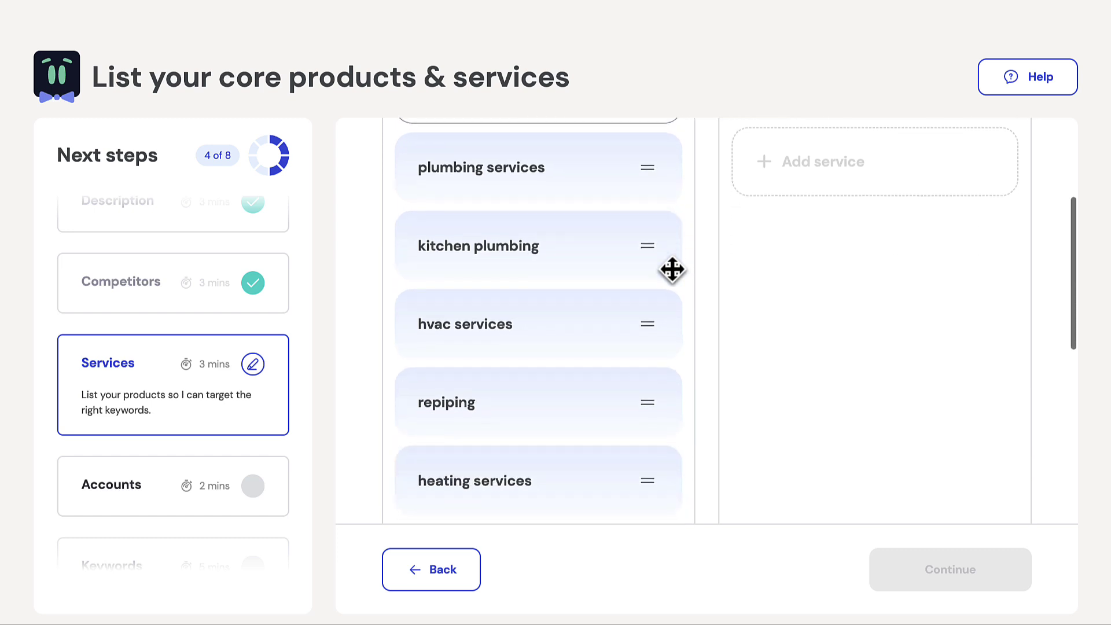
scroll(672, 270, "up", 2)
scroll(672, 269, "up", 1)
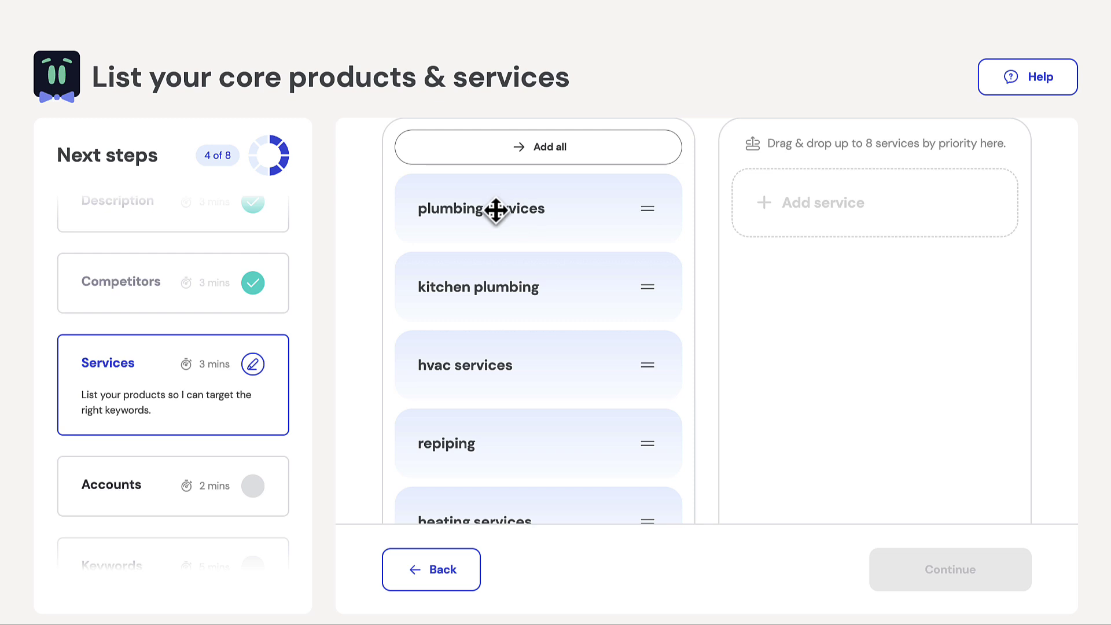
left_click_drag(497, 210, 810, 206)
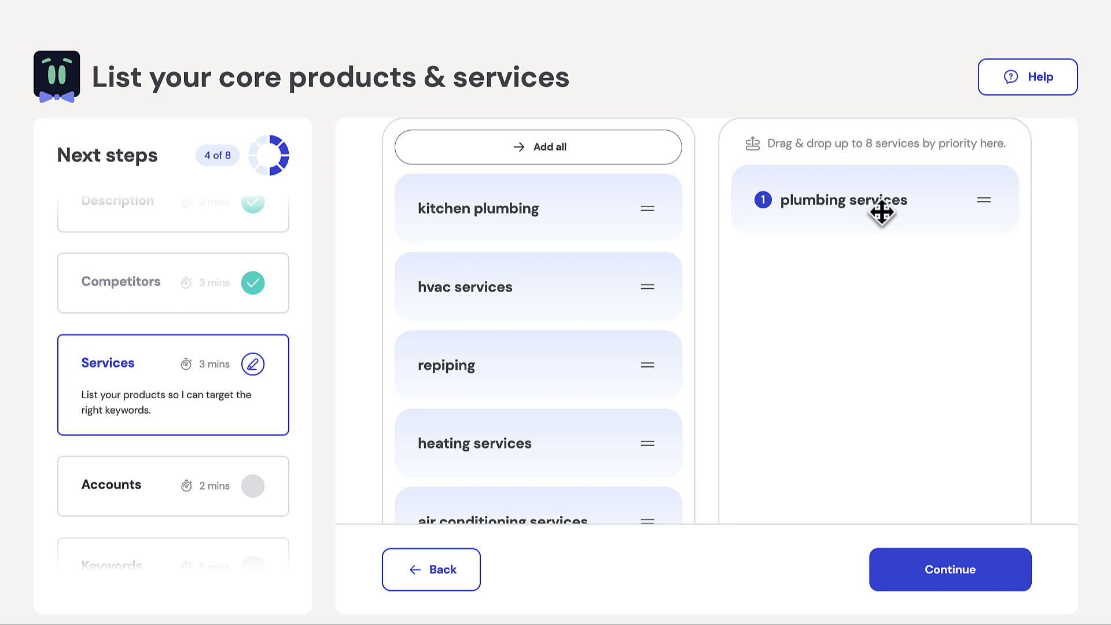
left_click_drag(493, 270, 836, 284)
left_click_drag(493, 293, 801, 318)
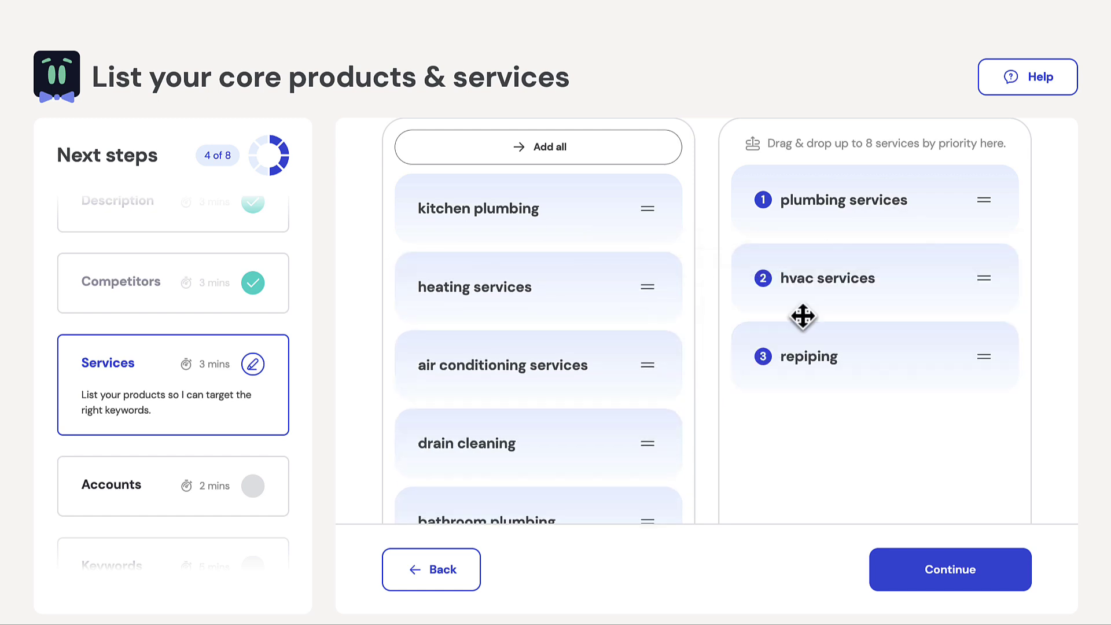
Step: Rank heating services third, above repiping, and add drain cleaning, emergency plumbing, bathroom plumbing and air conditioning services as priorities five to eight
left_click_drag(464, 357, 816, 425)
left_click_drag(514, 436, 739, 454)
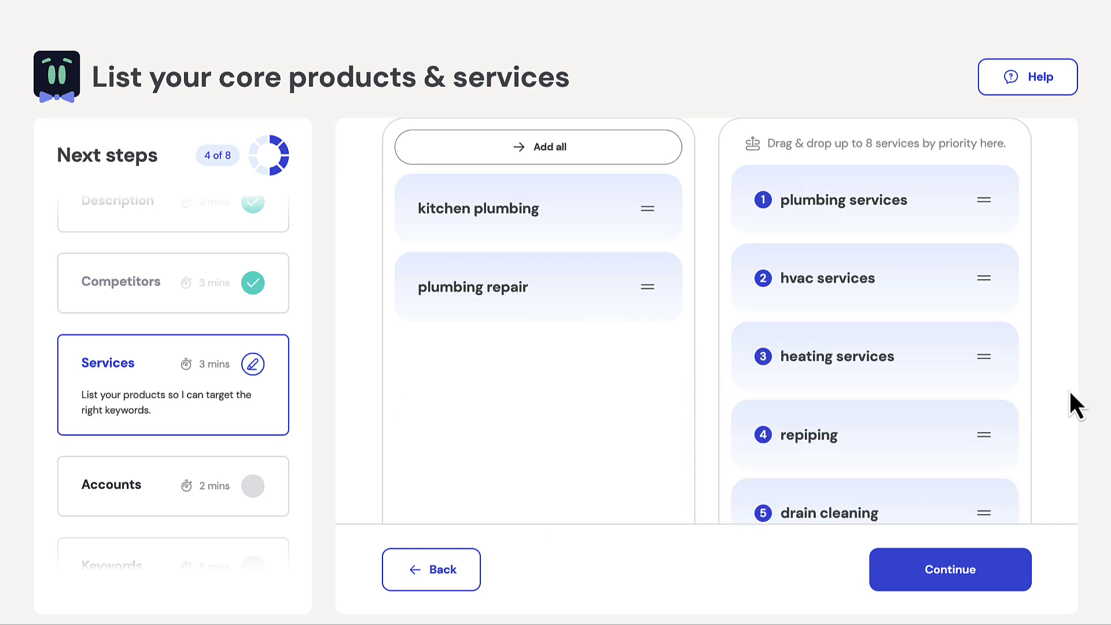
scroll(901, 224, "down", 5)
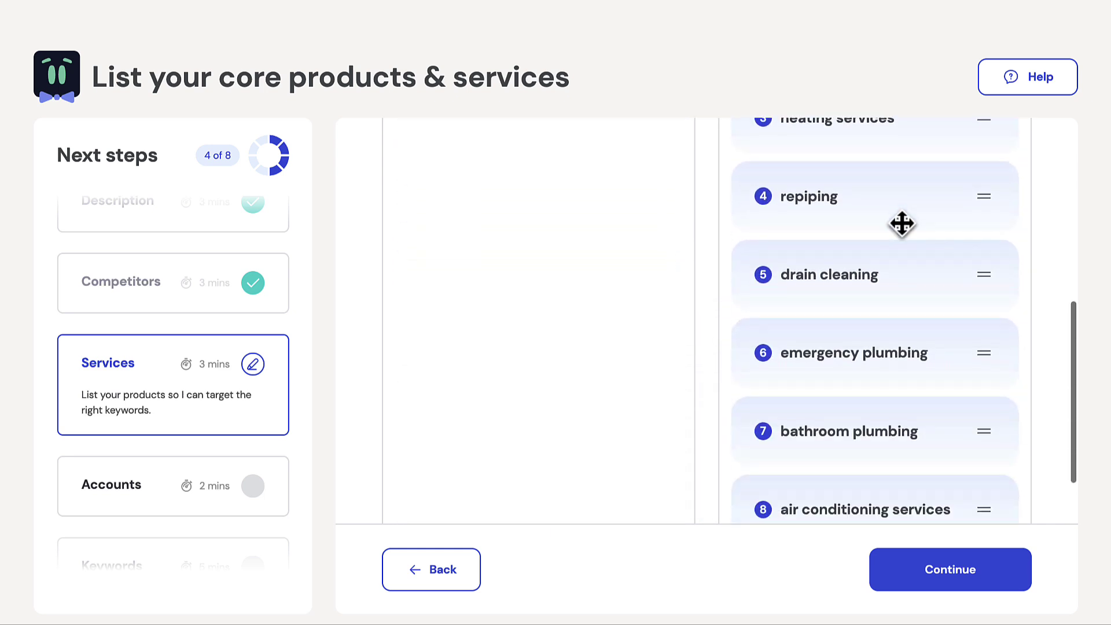
scroll(901, 223, "up", 5)
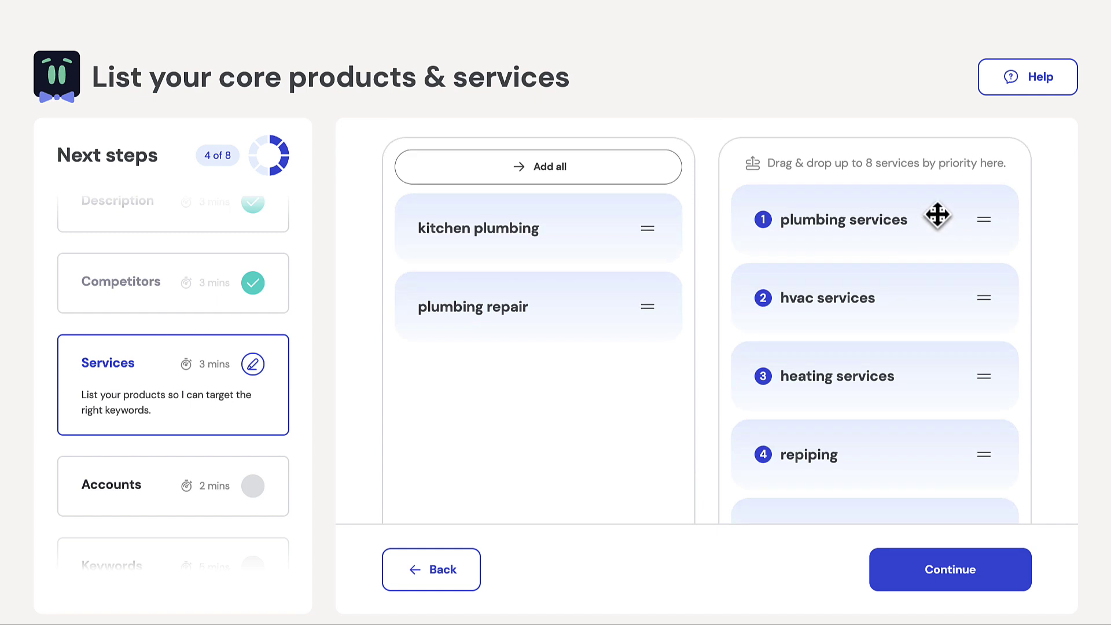
Step: Confirm the products and services list and continue past the Google accounts stage
left_click(932, 573)
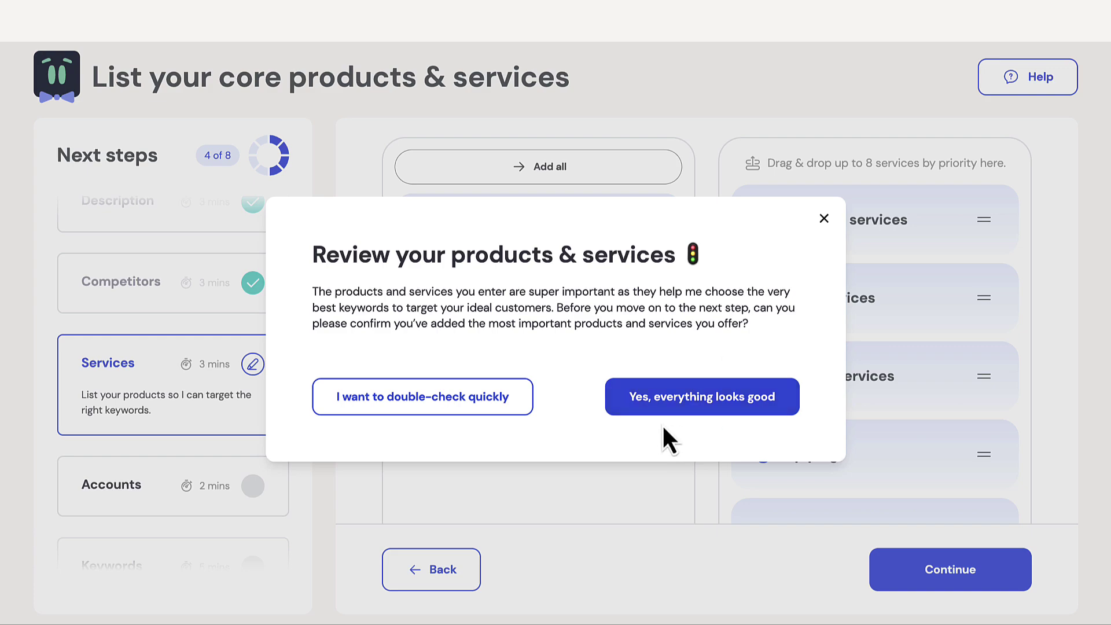
left_click(721, 412)
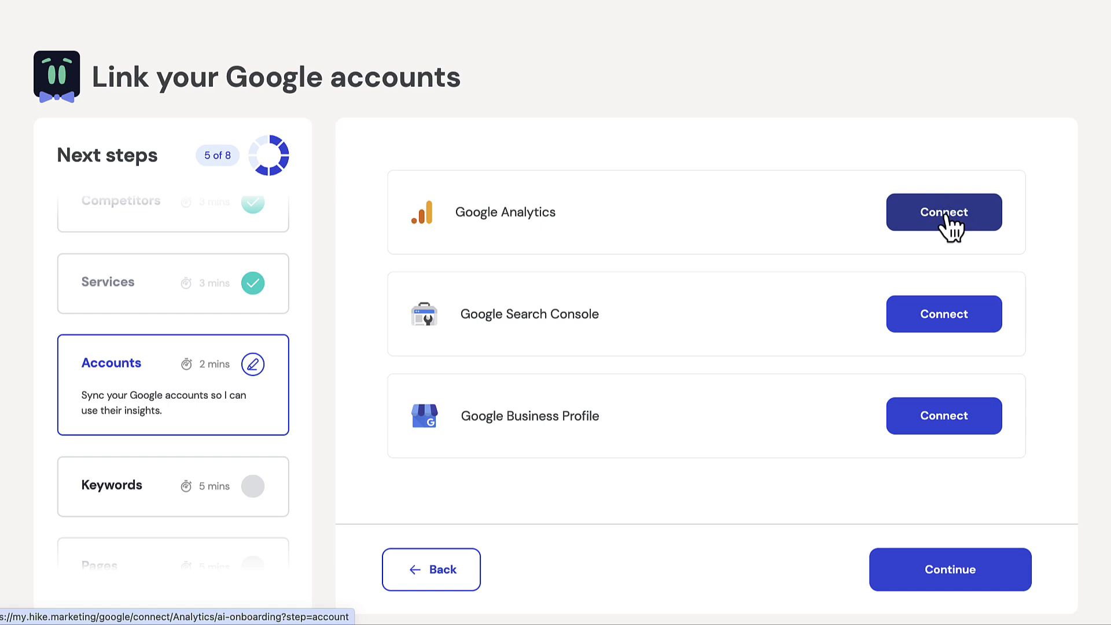
left_click(956, 582)
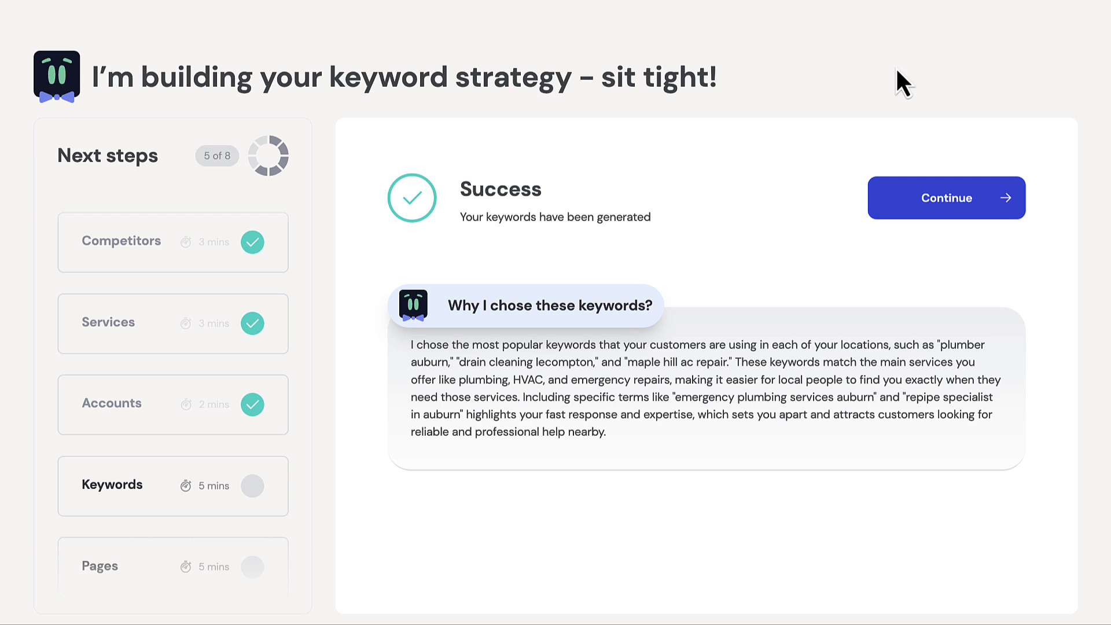
Step: Review the generated keywords with their difficulty and search volume, deselect toilet repair in berryton, and submit the keyword selection
left_click(955, 210)
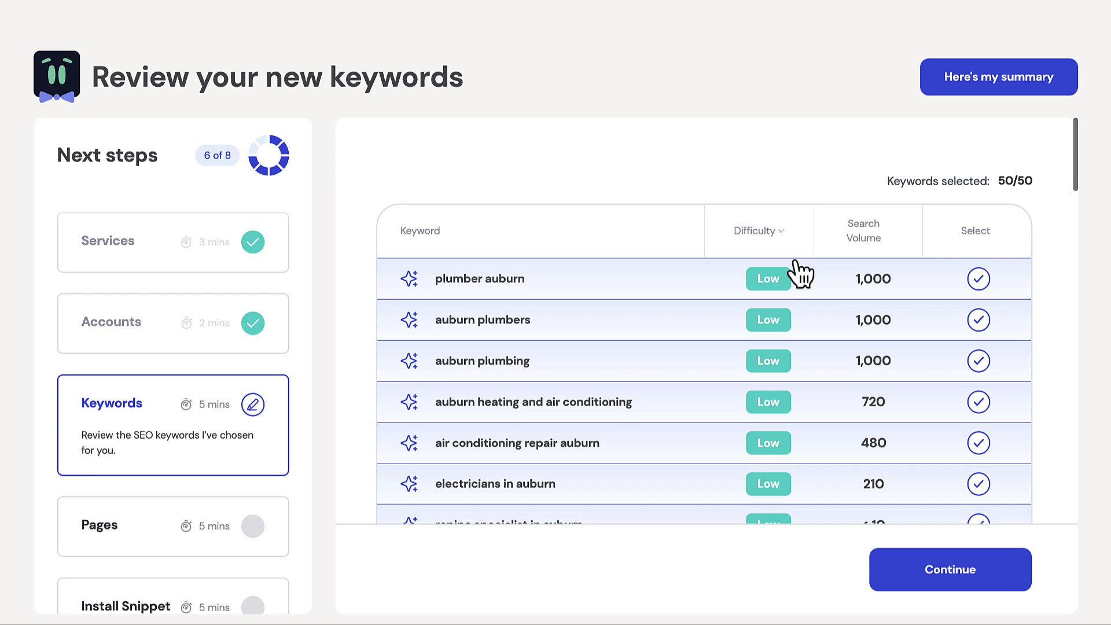
scroll(786, 315, "down", 4)
scroll(786, 315, "down", 4)
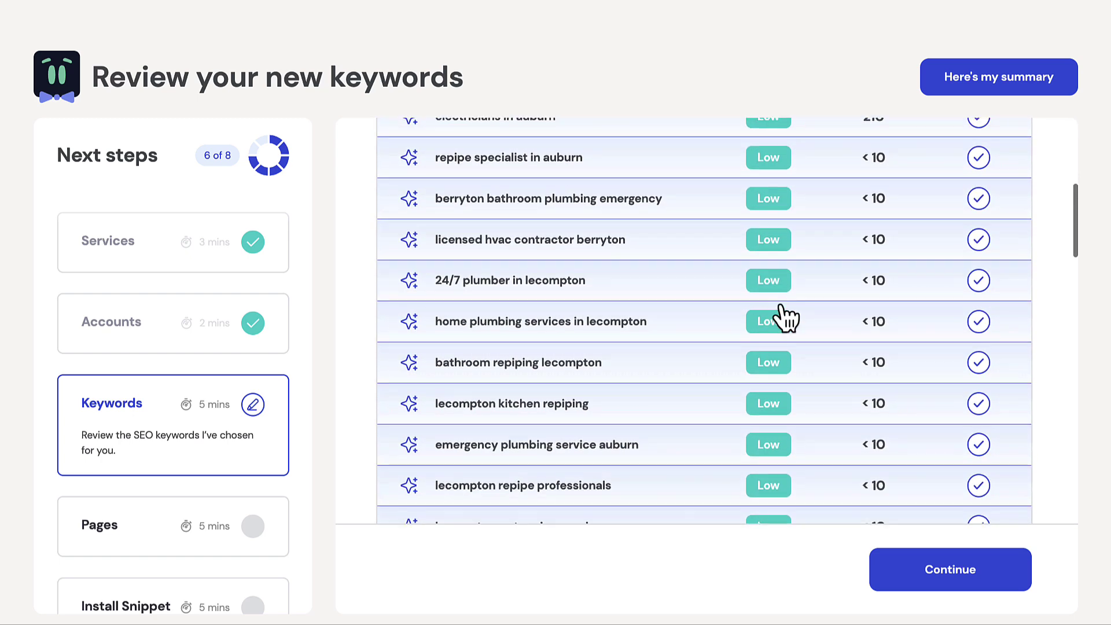
scroll(785, 315, "up", 8)
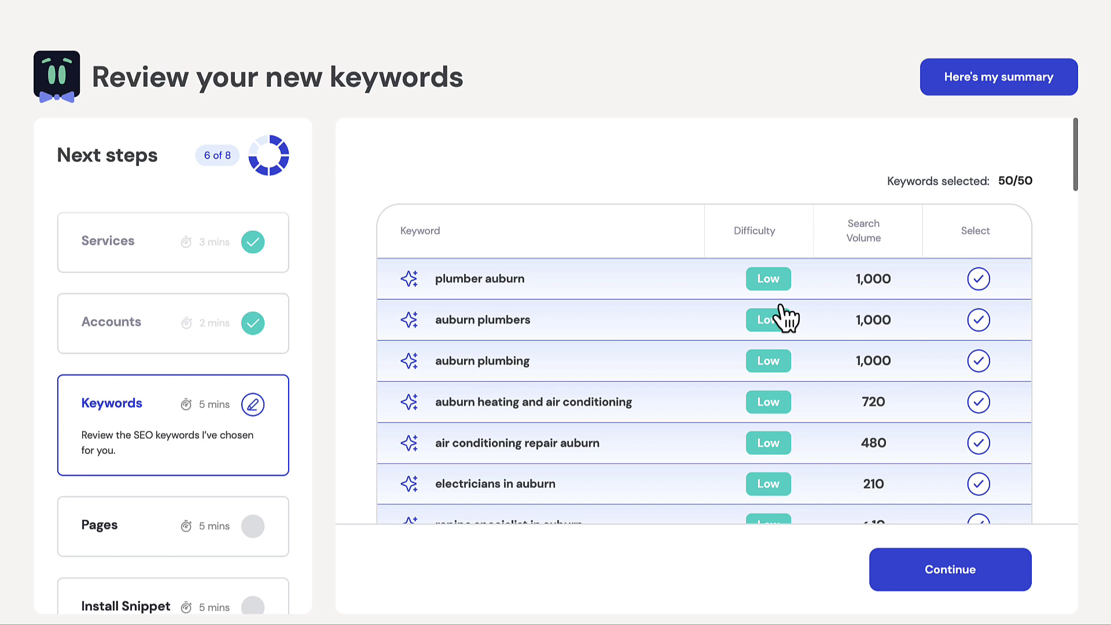
scroll(861, 281, "down", 4)
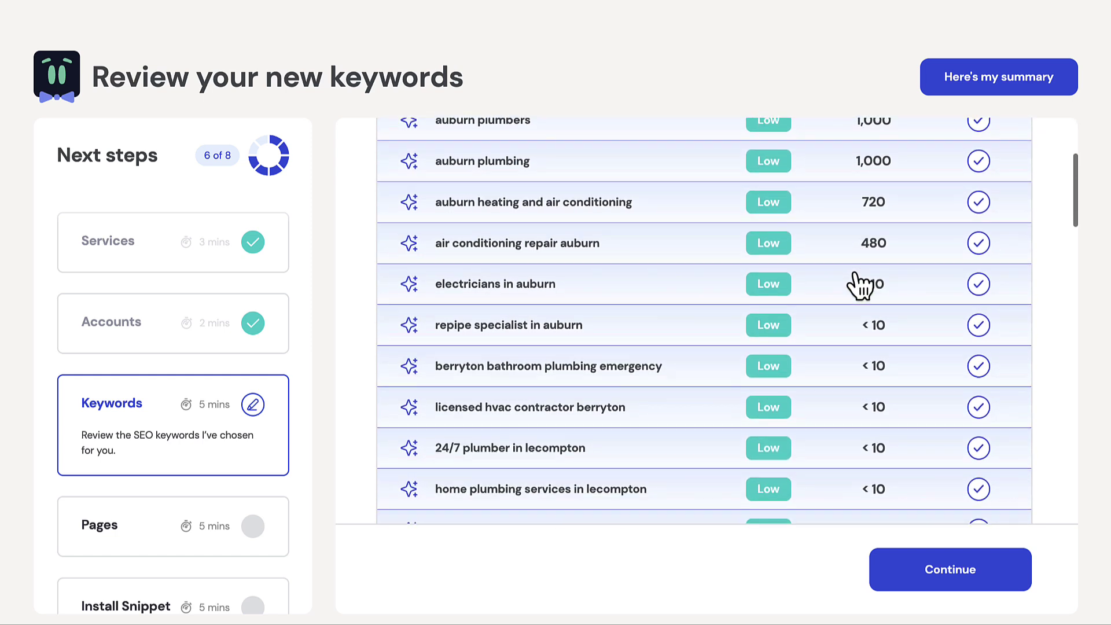
scroll(860, 285, "down", 5)
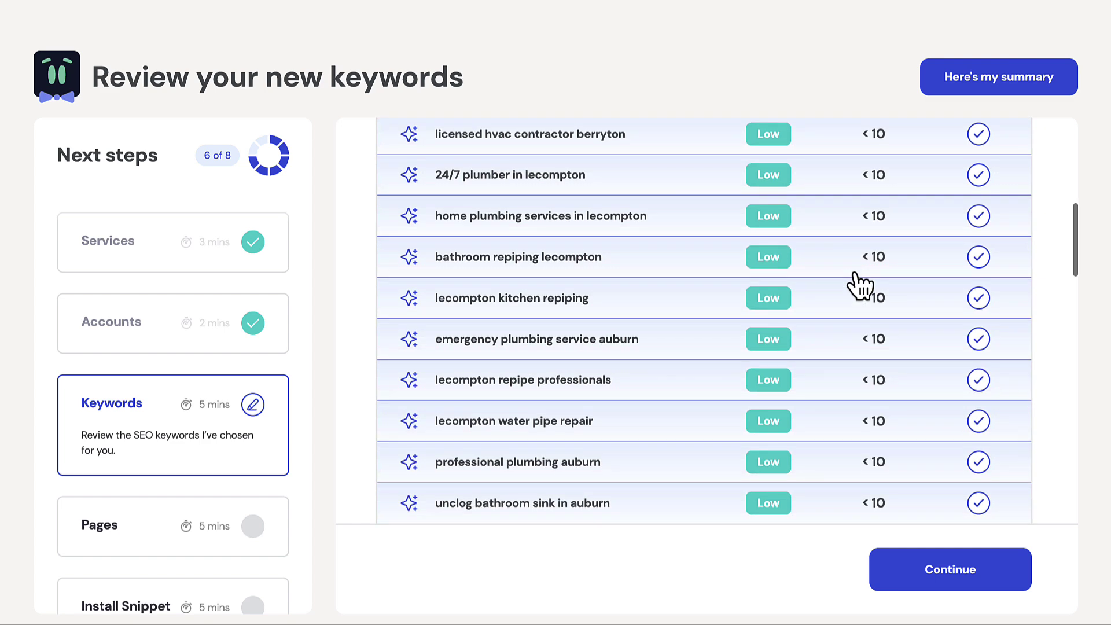
scroll(860, 283, "down", 10)
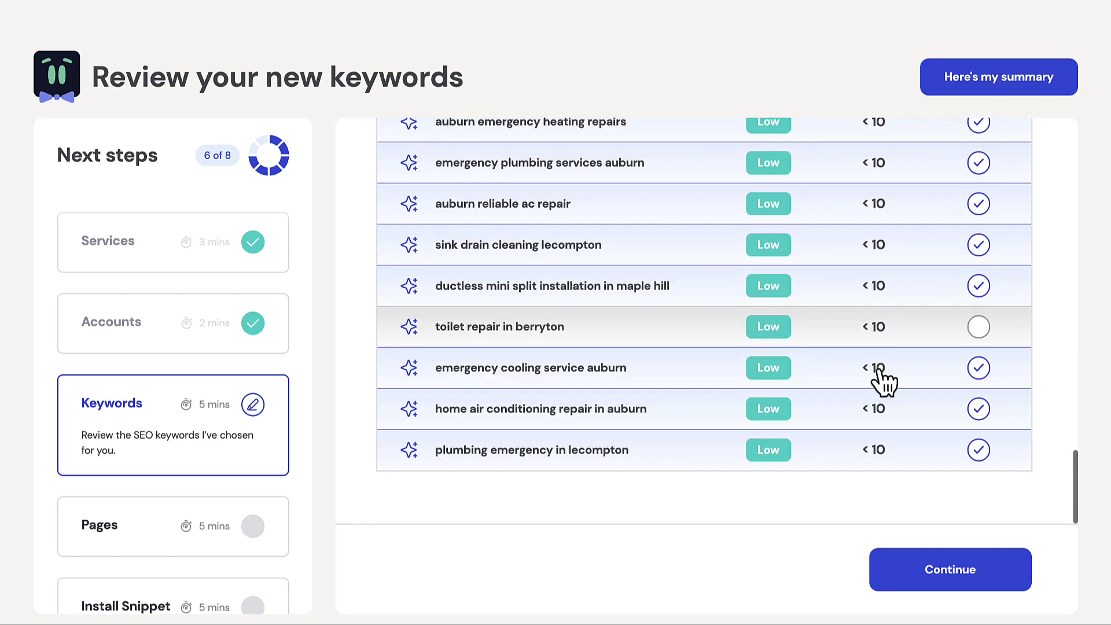
scroll(884, 387, "up", 15)
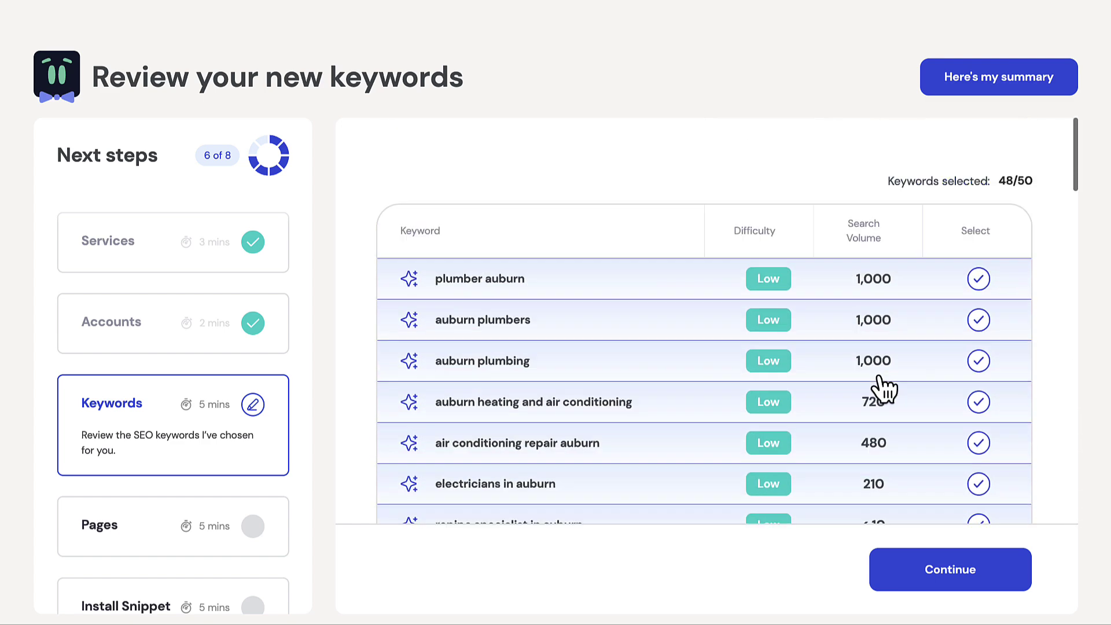
left_click(929, 578)
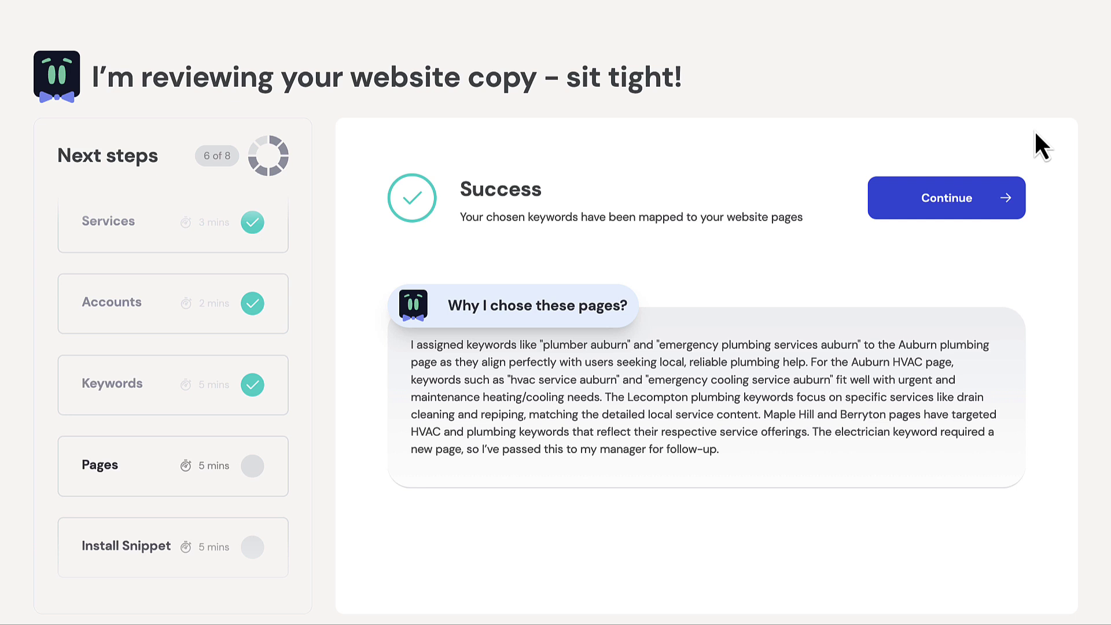
Step: Proceed to the page mapping and examine which keywords are assigned to each website page
left_click(953, 203)
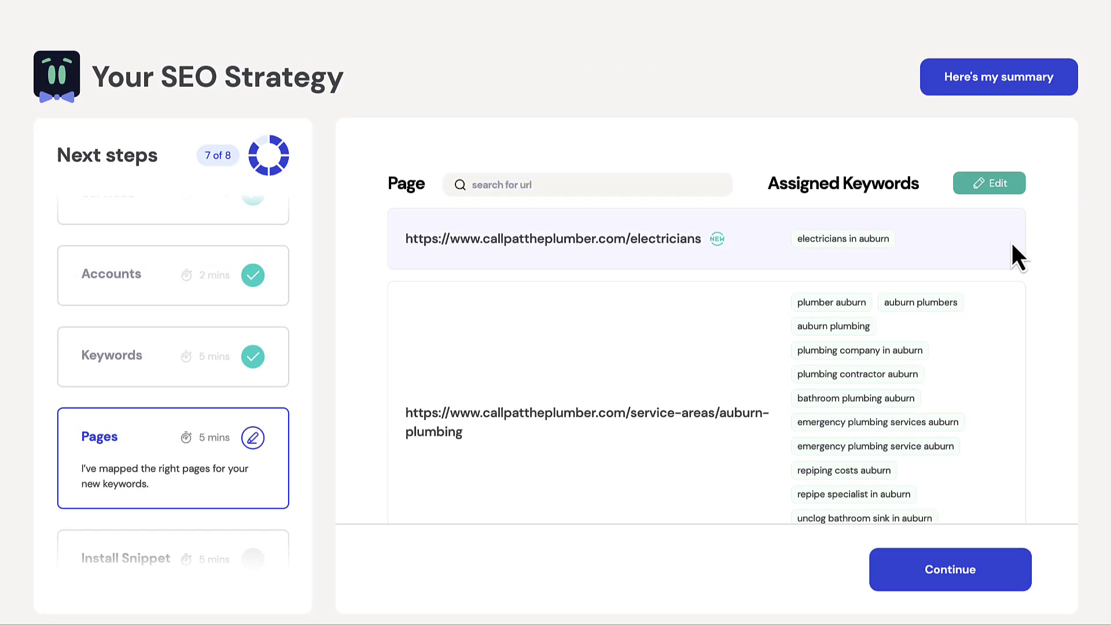
scroll(1011, 241, "down", 4)
scroll(1013, 244, "down", 13)
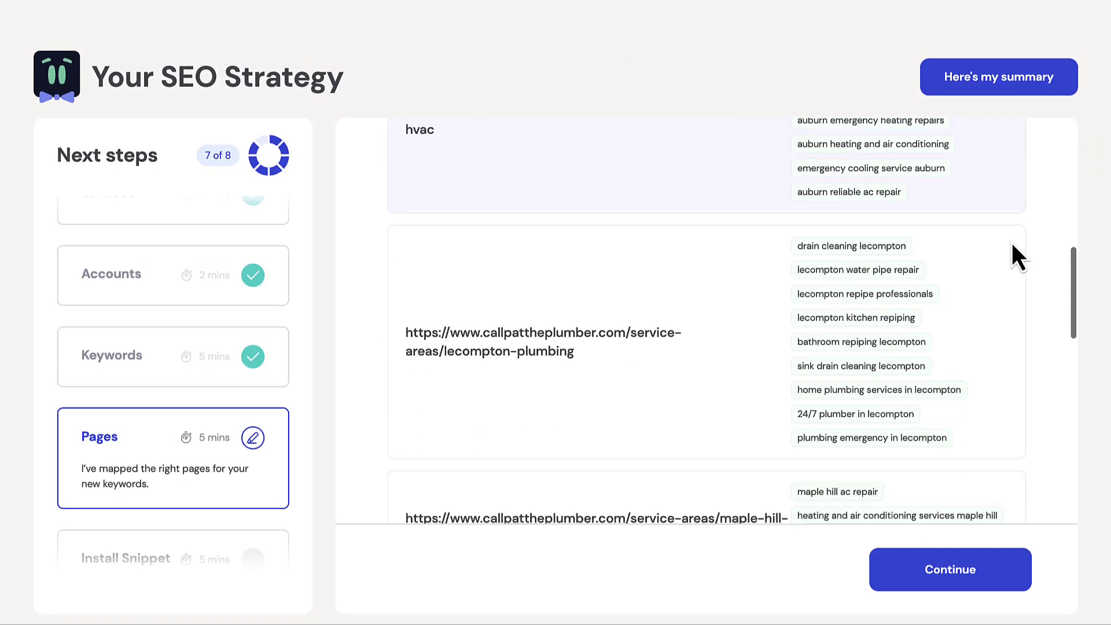
scroll(1012, 241, "down", 3)
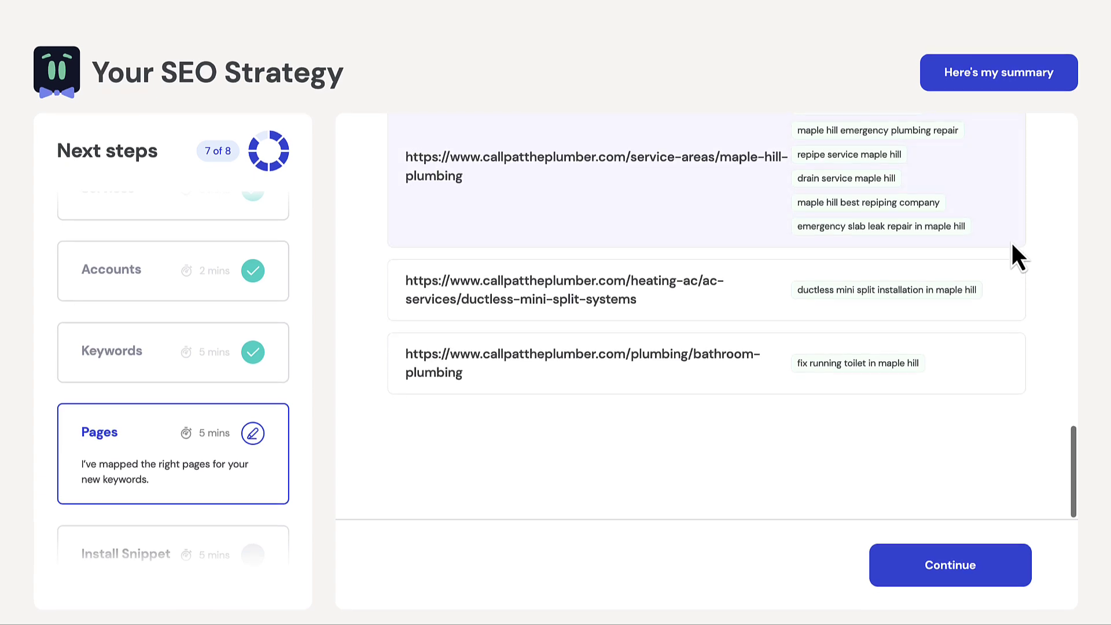
scroll(1011, 241, "up", 20)
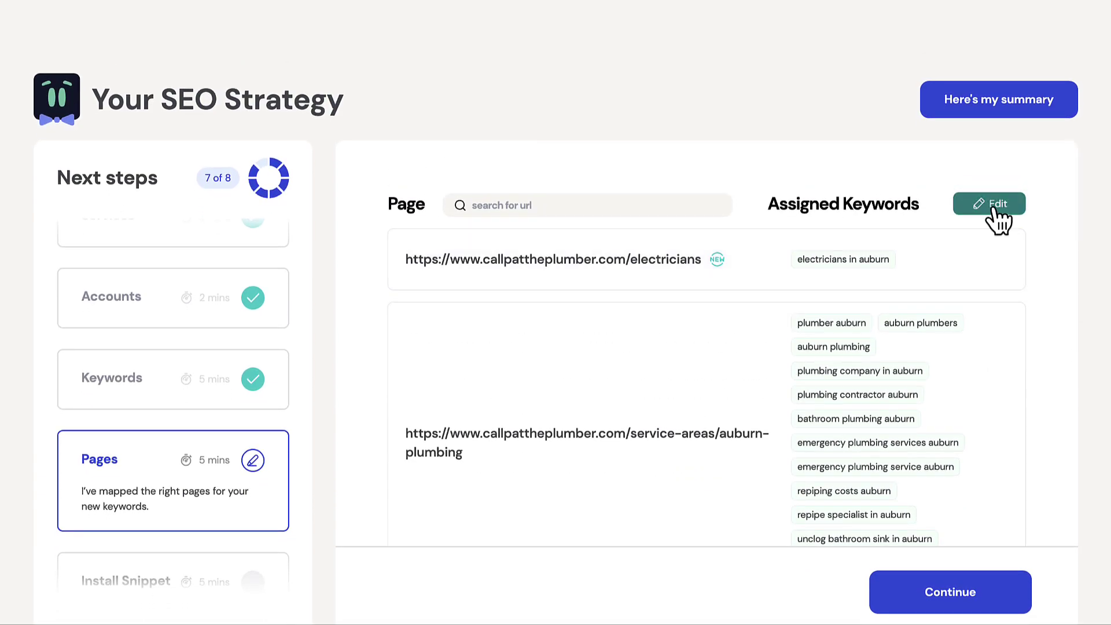
Step: Examine the editing options for the keywords assigned to each page and leave edit mode without changes
left_click(991, 204)
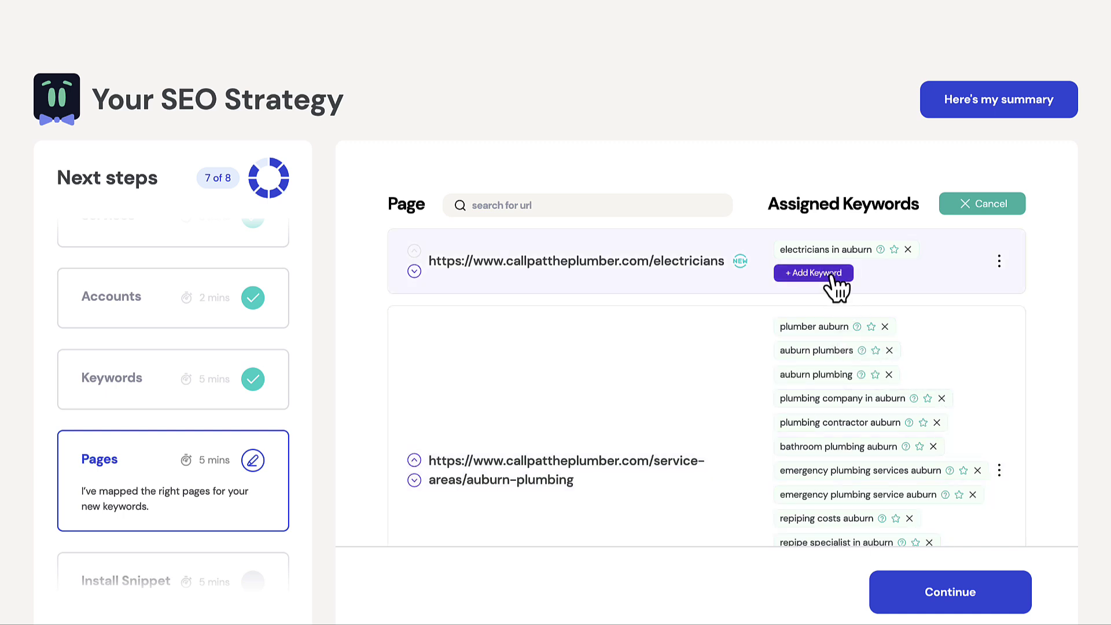
scroll(852, 316, "down", 4)
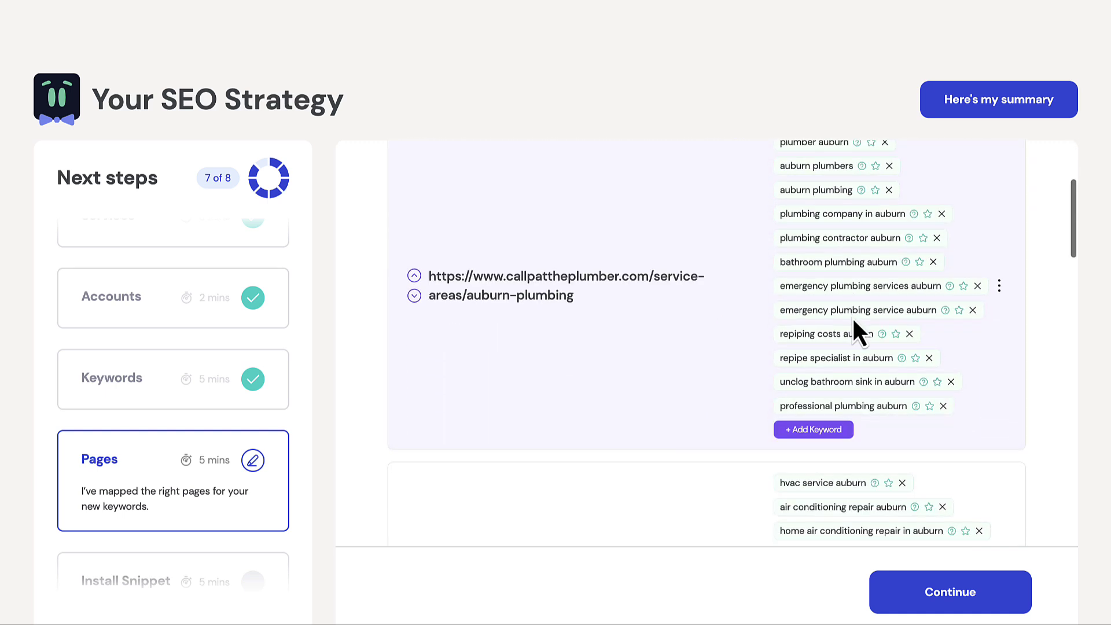
scroll(1007, 218, "up", 5)
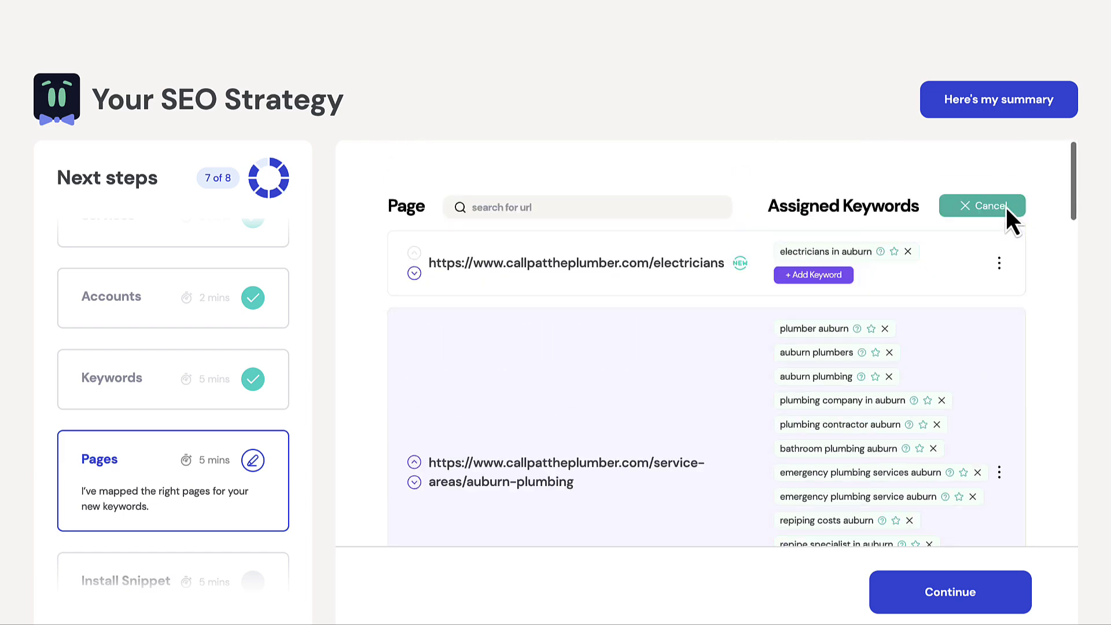
left_click(996, 208)
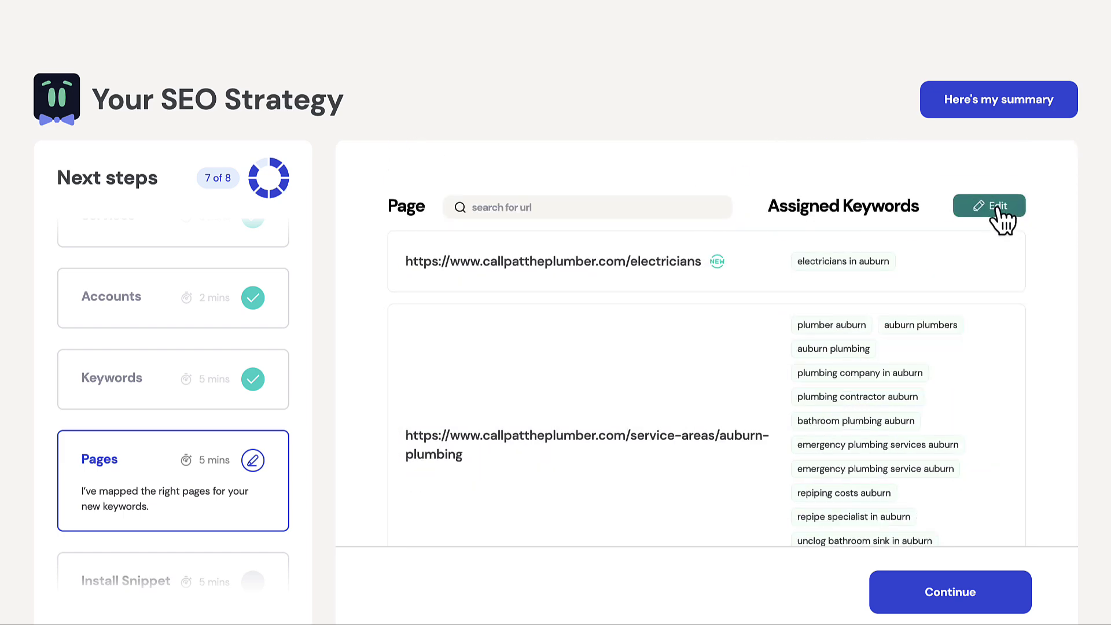
Step: Approve the new SEO strategy and choose to install the Optimizer snippet yourself
left_click(957, 602)
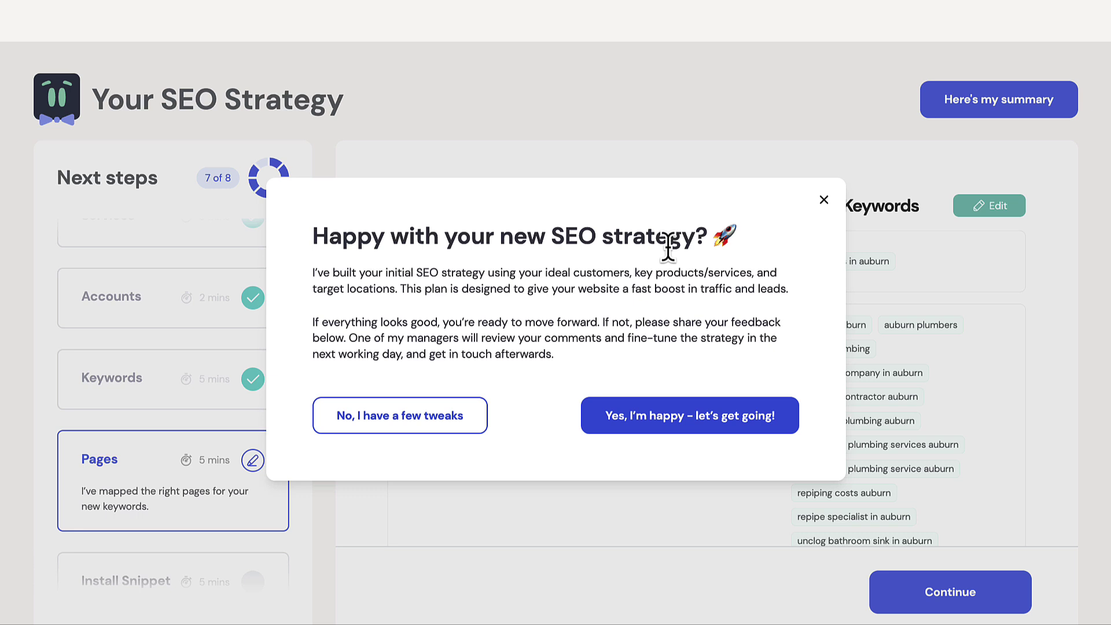
left_click(644, 428)
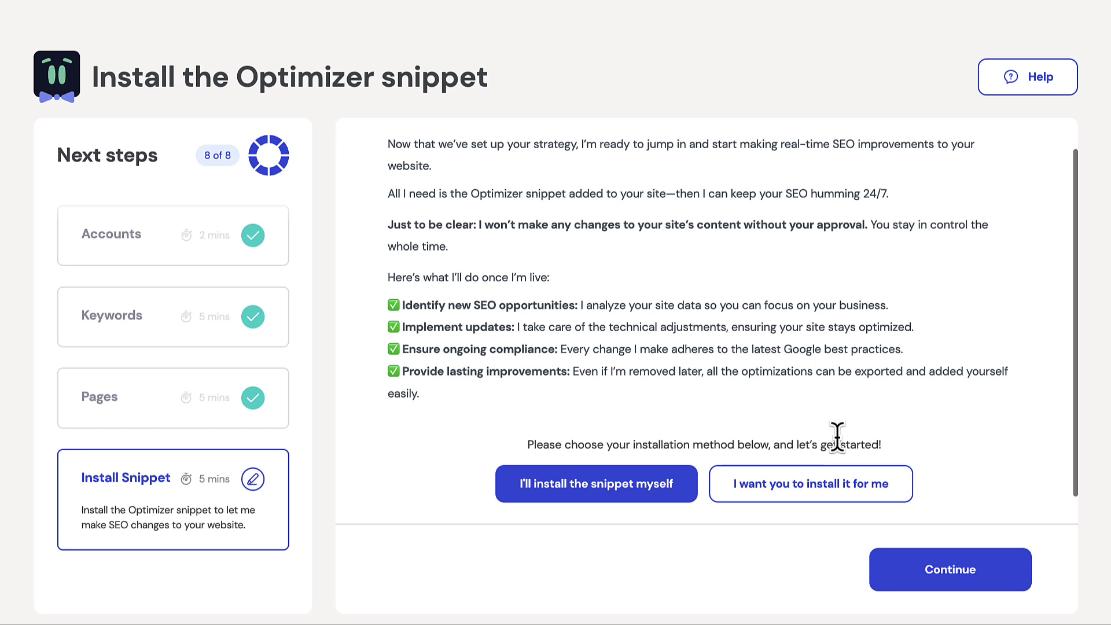
left_click(635, 493)
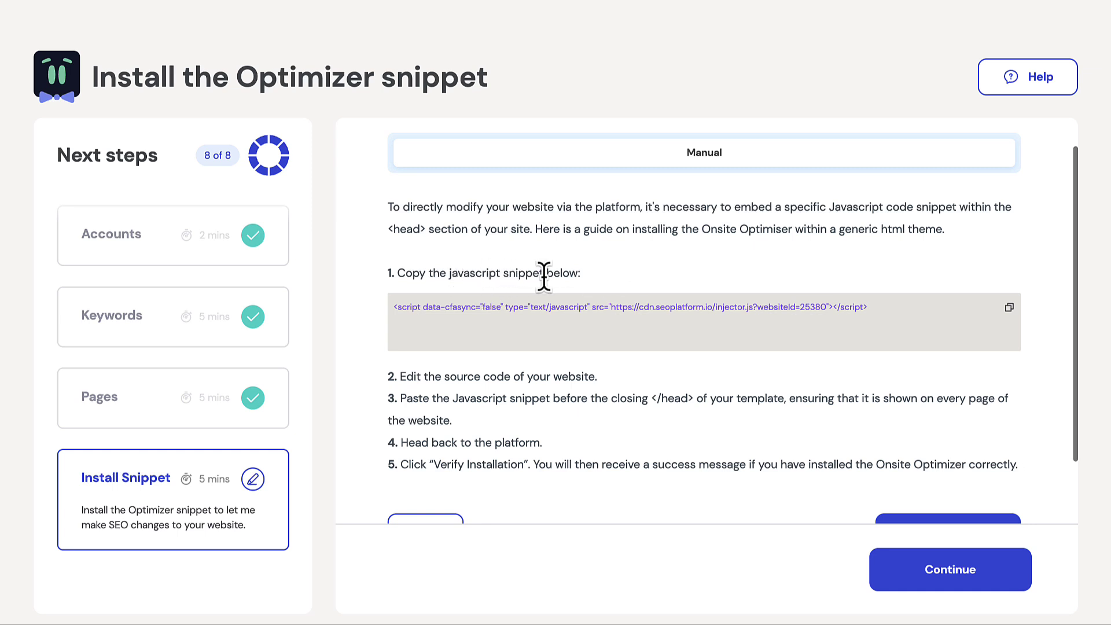
Step: Copy the Optimizer's JavaScript snippet and go through the manual installation instructions, including its placement before the closing </head> tag
left_click(1009, 308)
left_click_drag(651, 399, 700, 398)
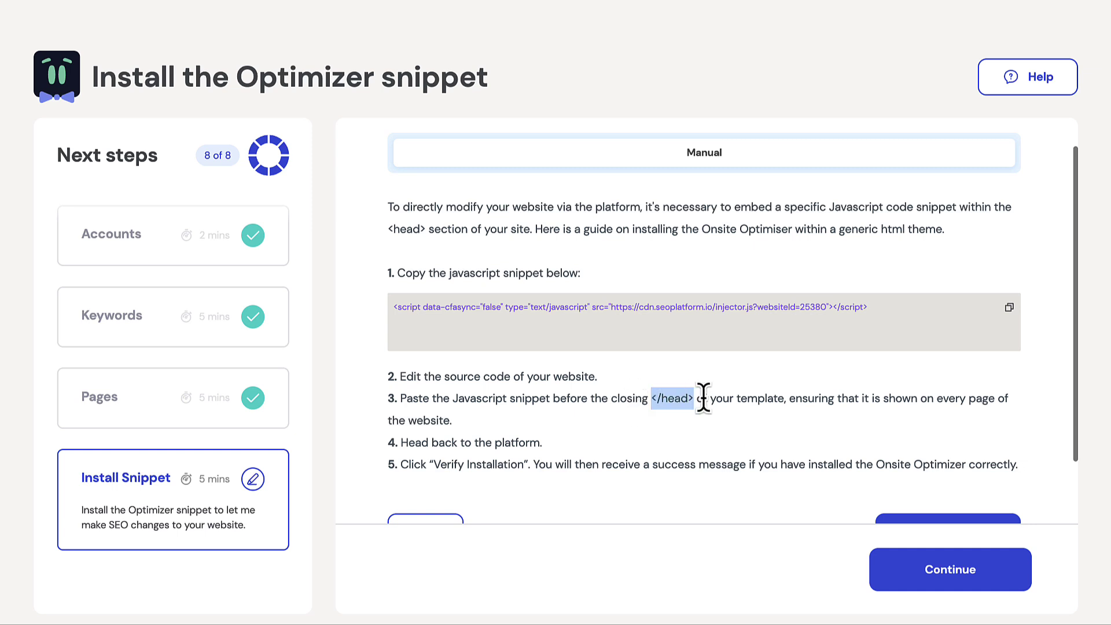
left_click(757, 404)
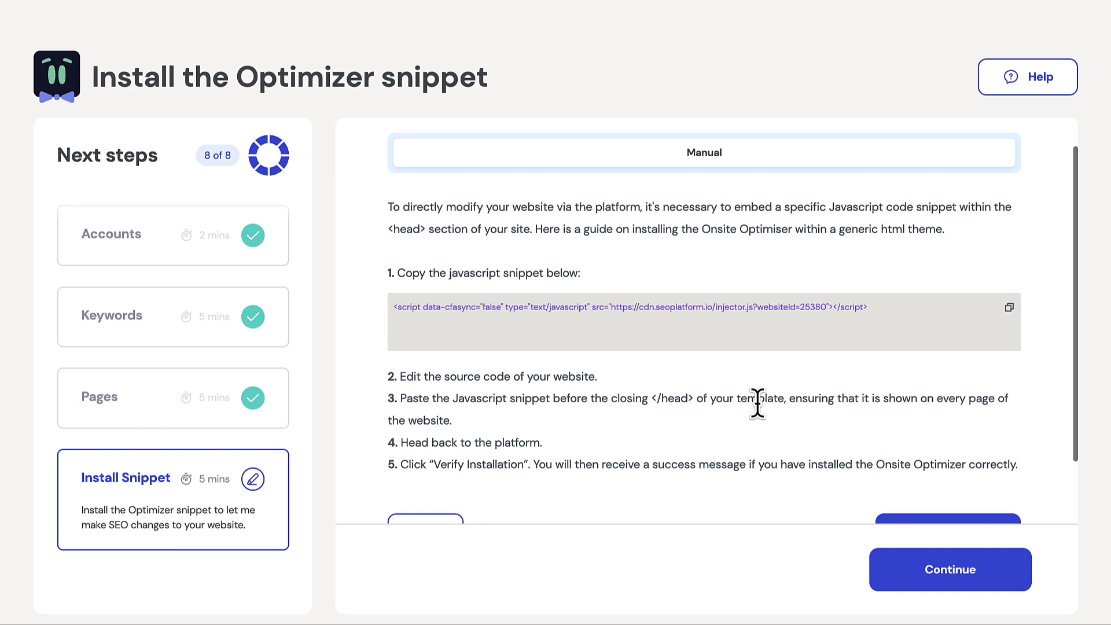
scroll(757, 404, "down", 2)
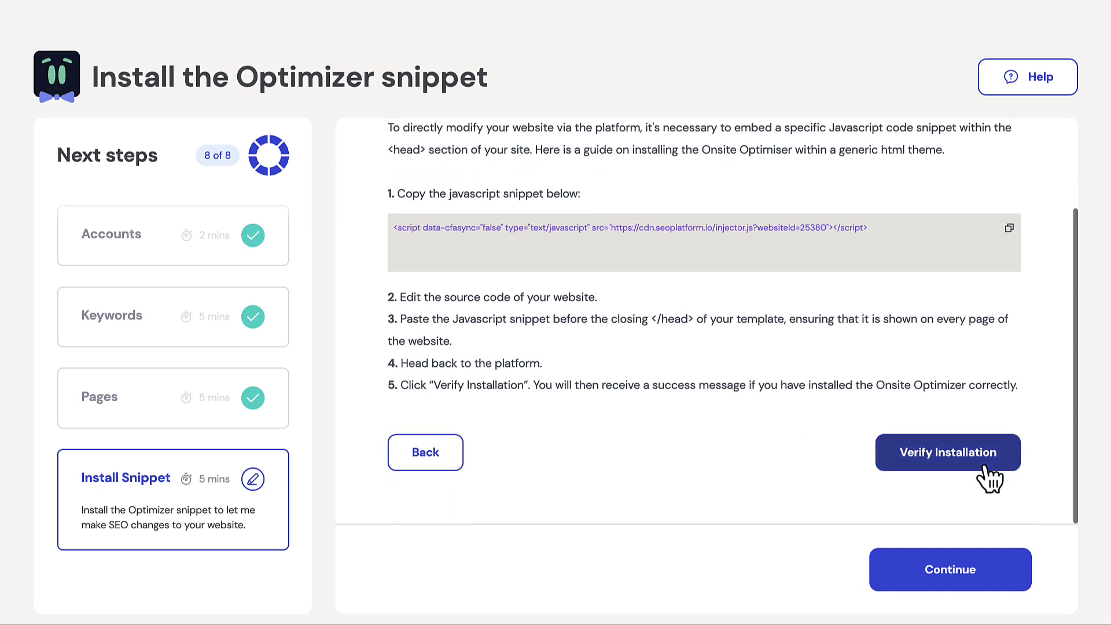